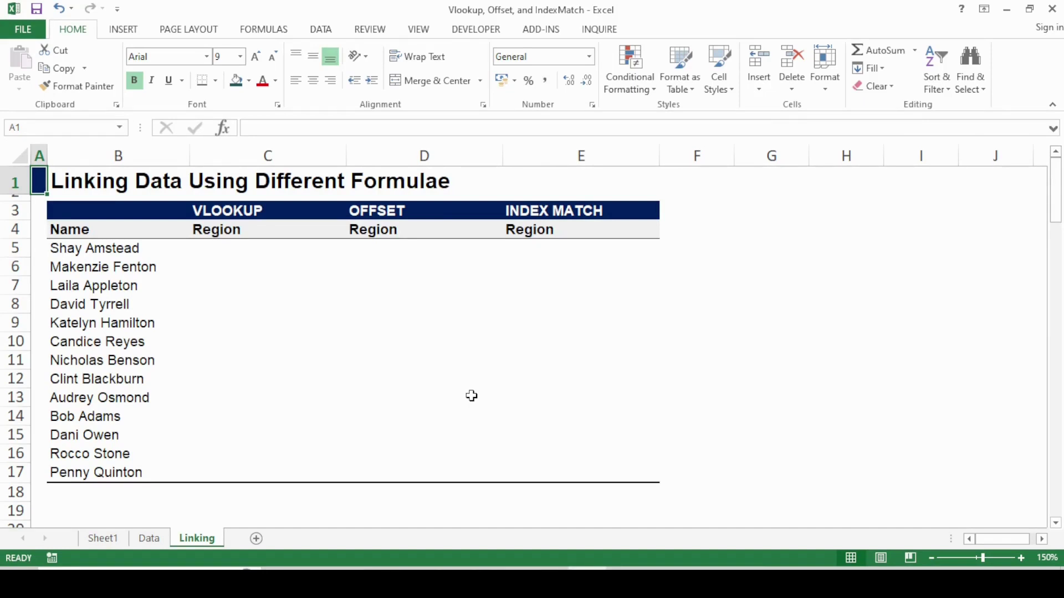
Examine the VLOOKUP, OFFSET and INDEX MATCH column headings on the Linking sheet.
{"action": "key", "text": "Down"}
{"action": "key", "text": "Right"}
{"action": "key", "text": "Right"}
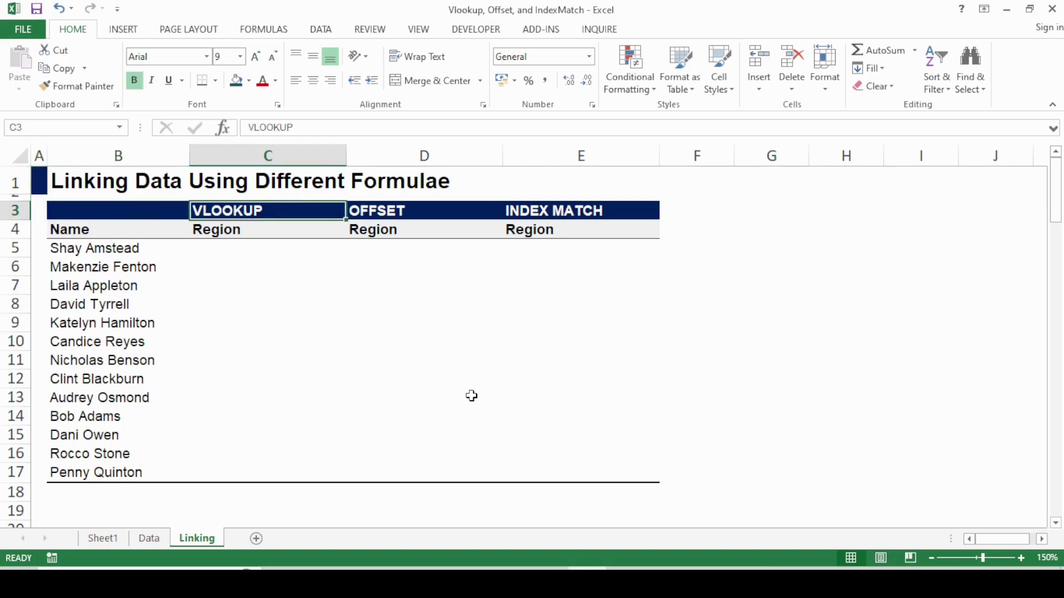
{"action": "key", "text": "Down"}
{"action": "key", "text": "Up"}
{"action": "key", "text": "Right"}
{"action": "key", "text": "Right"}
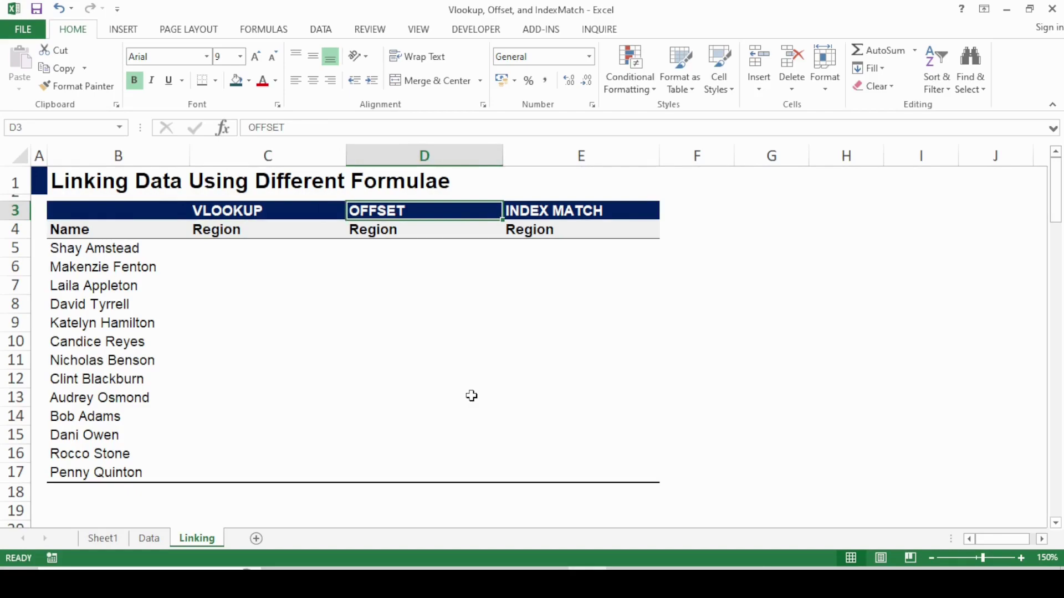
{"action": "key", "text": "Left"}
{"action": "key", "text": "Left"}
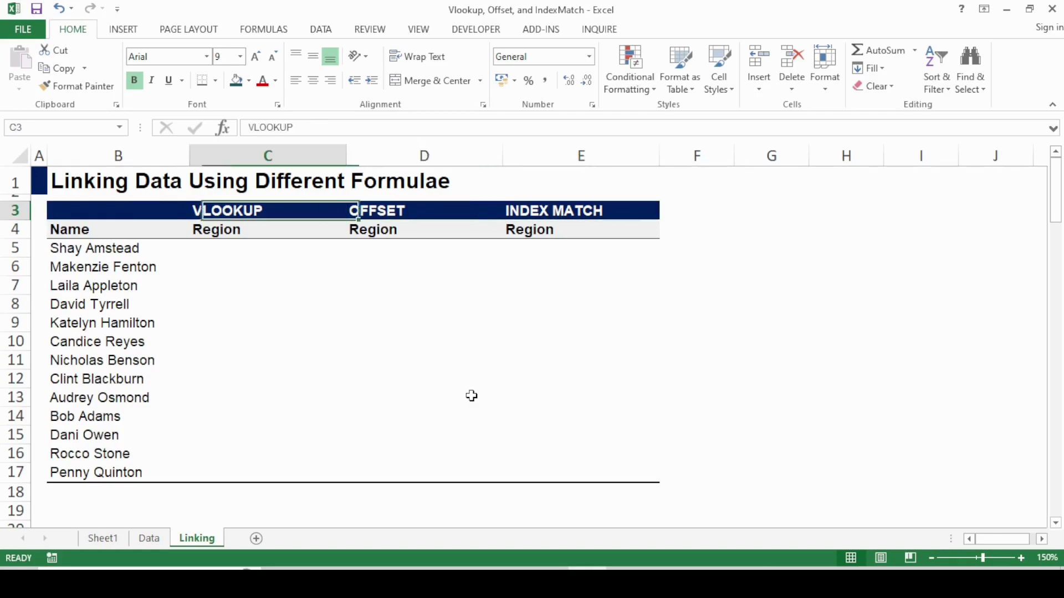
{"action": "key", "text": "ctrl+Home"}
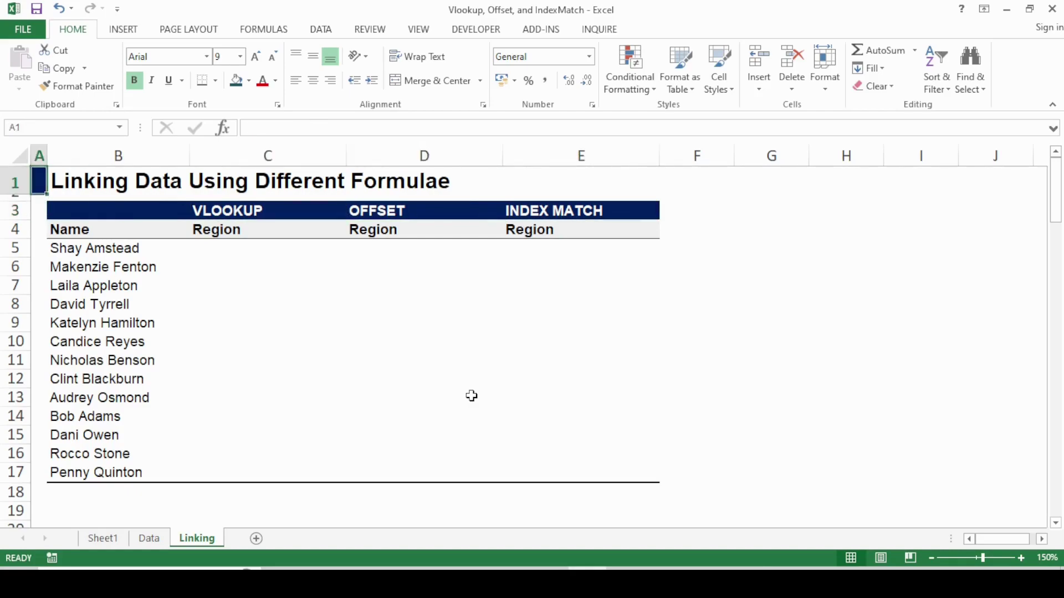
Look over the source table on the Data sheet and the Name and Region headings on the Linking sheet.
{"action": "key", "text": "ctrl+Page_Up"}
{"action": "key", "text": "ctrl+Home"}
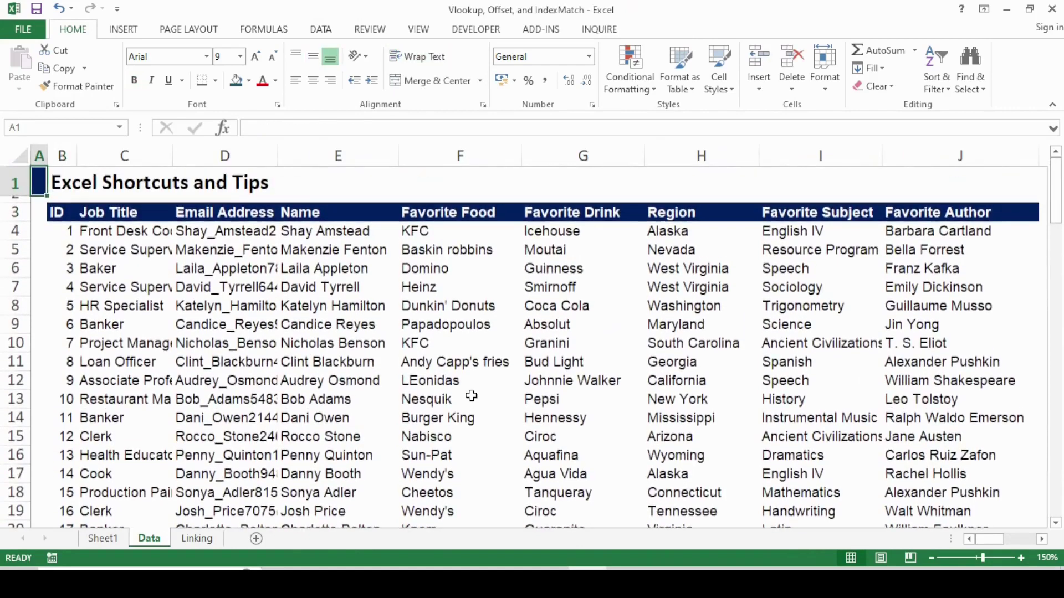
{"action": "key", "text": "ctrl+Page_Down"}
{"action": "key", "text": "Down"}
{"action": "key", "text": "Down"}
{"action": "key", "text": "Right"}
{"action": "key", "text": "Right"}
{"action": "key", "text": "Down"}
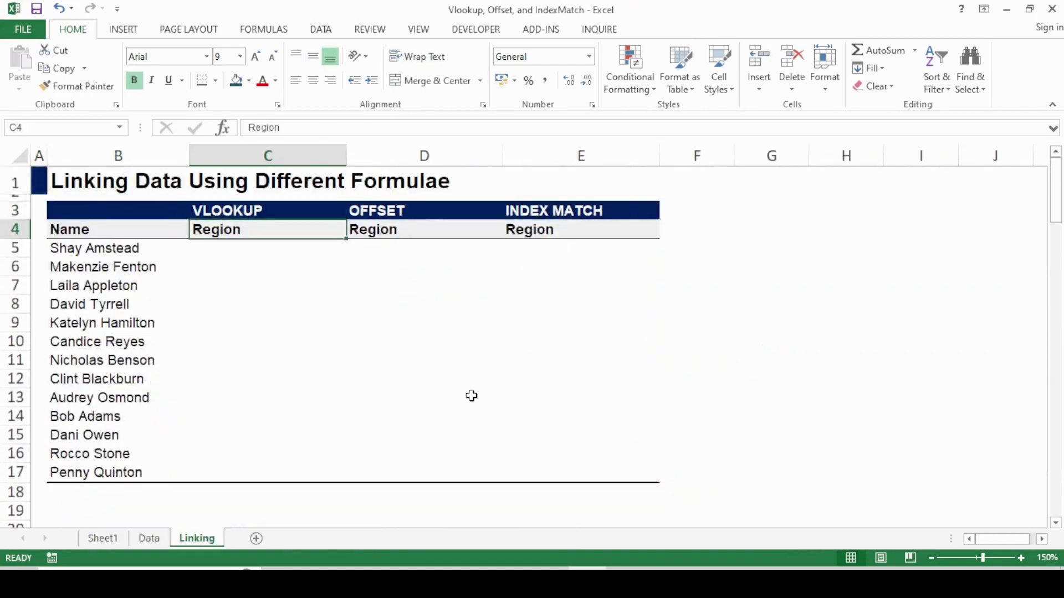
{"action": "key", "text": "Left"}
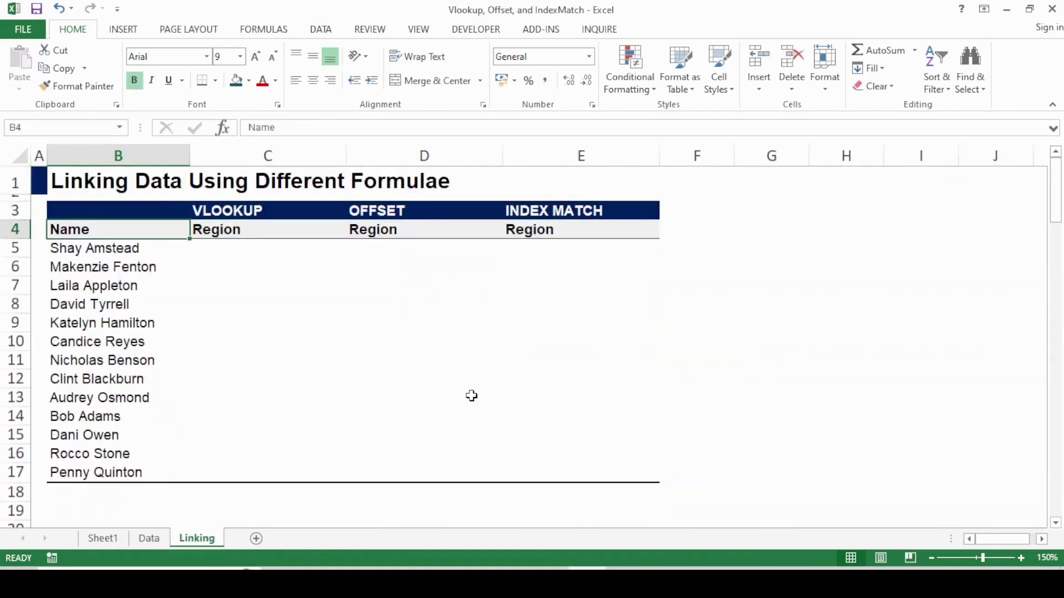
{"action": "key", "text": "Down"}
{"action": "key", "text": "Up"}
{"action": "key", "text": "Right"}
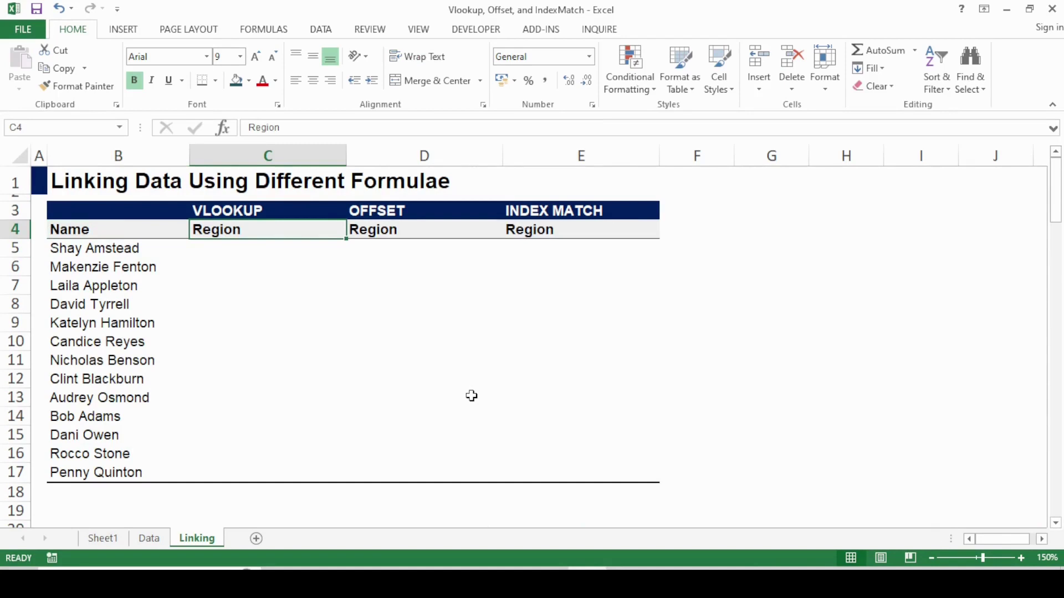
Start a VLOOKUP formula in cell C5 of the Linking sheet with B5 as the lookup value.
{"action": "key", "text": "Down"}
{"action": "key", "text": "Left"}
{"action": "key", "text": "Right"}
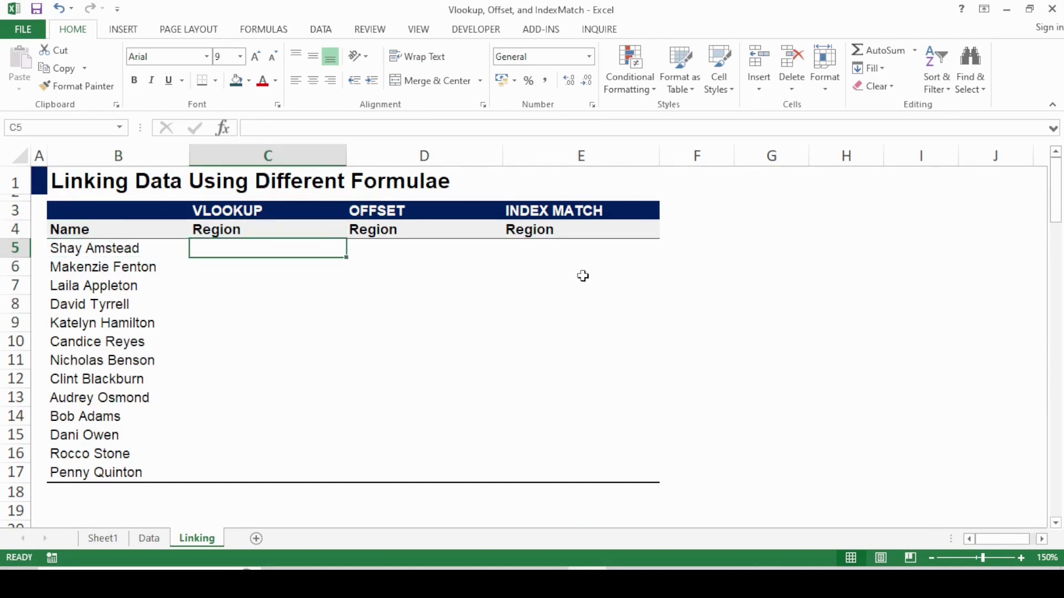
{"action": "type", "text": "=vlo"}
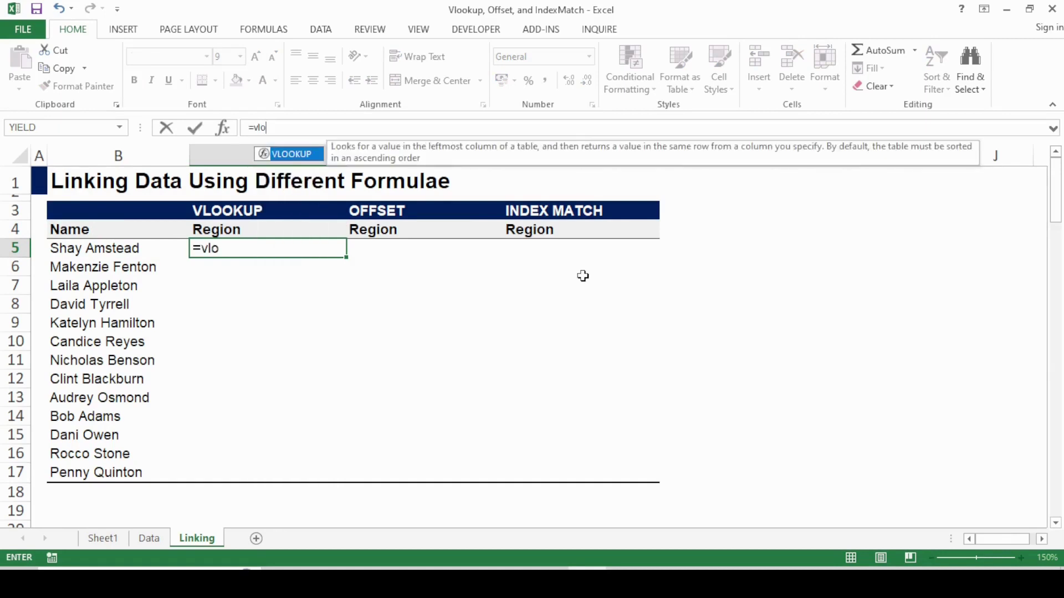
{"action": "type", "text": "ok"}
{"action": "key", "text": "Tab"}
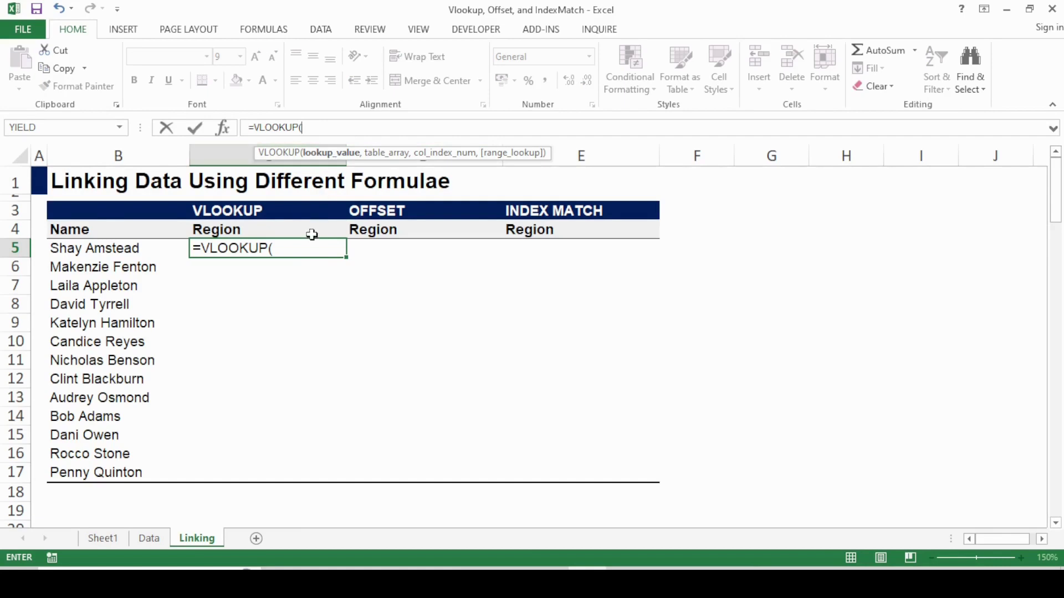
{"action": "left_click", "coordinate": [102, 254]}
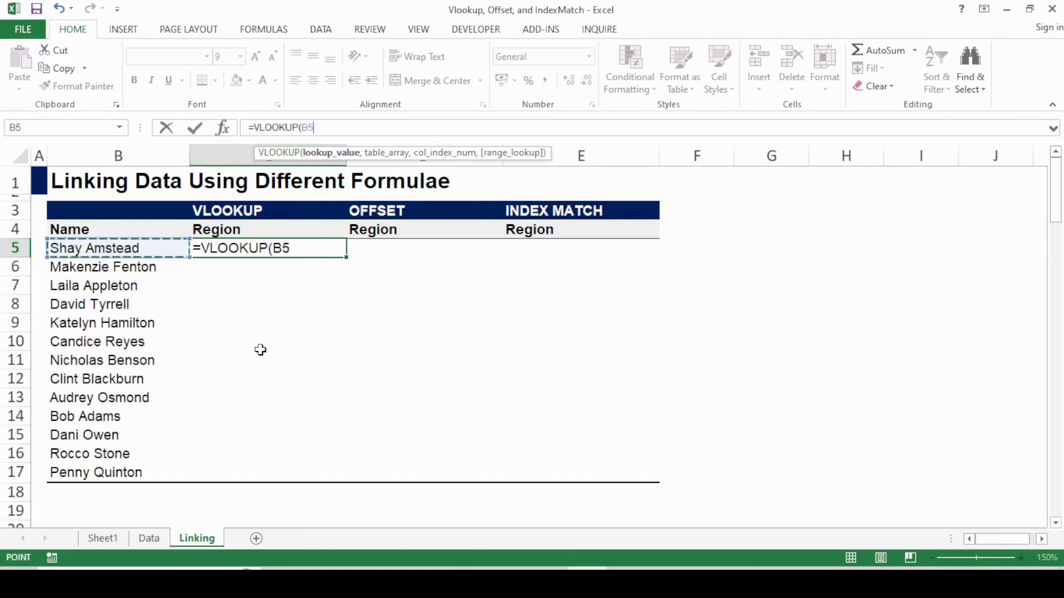
{"action": "type", "text": ","}
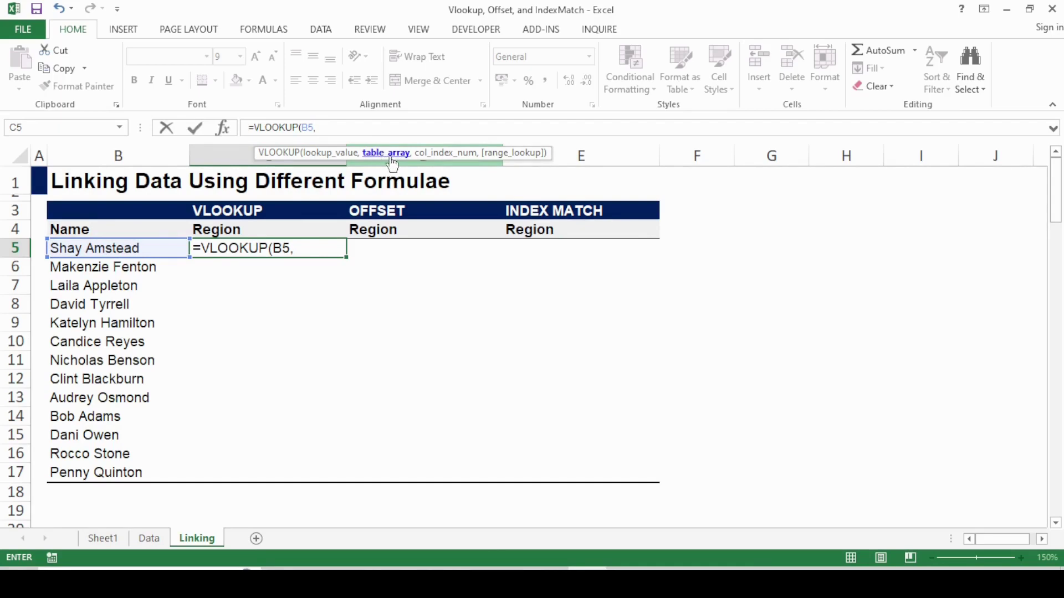
Set the VLOOKUP table array to the Data sheet's Name through Favorite Author columns, including headers and all rows of Table1.
{"action": "key", "text": "ctrl+Page_Up"}
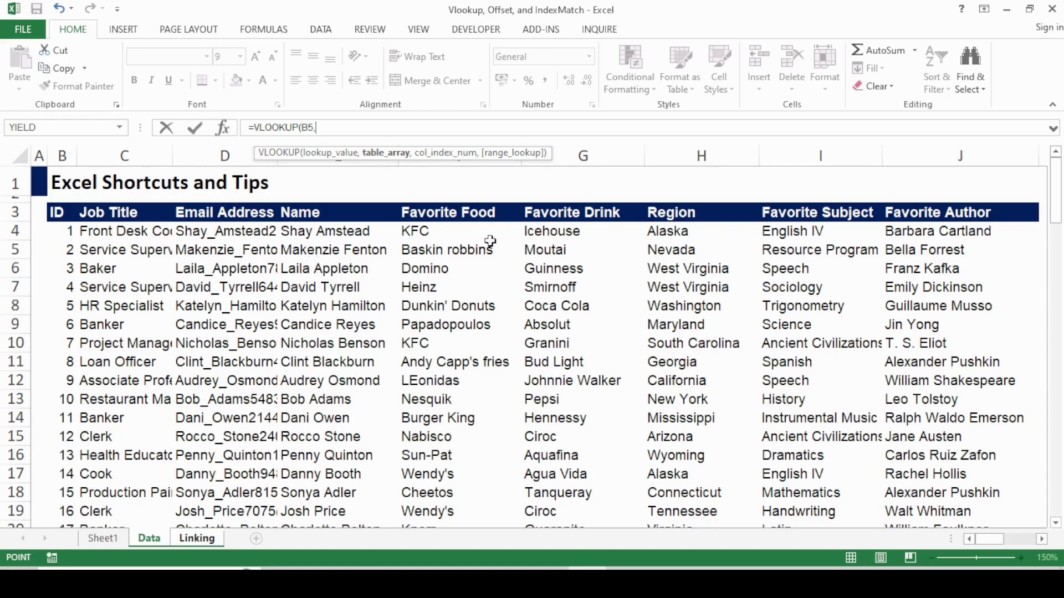
{"action": "left_click", "coordinate": [308, 215]}
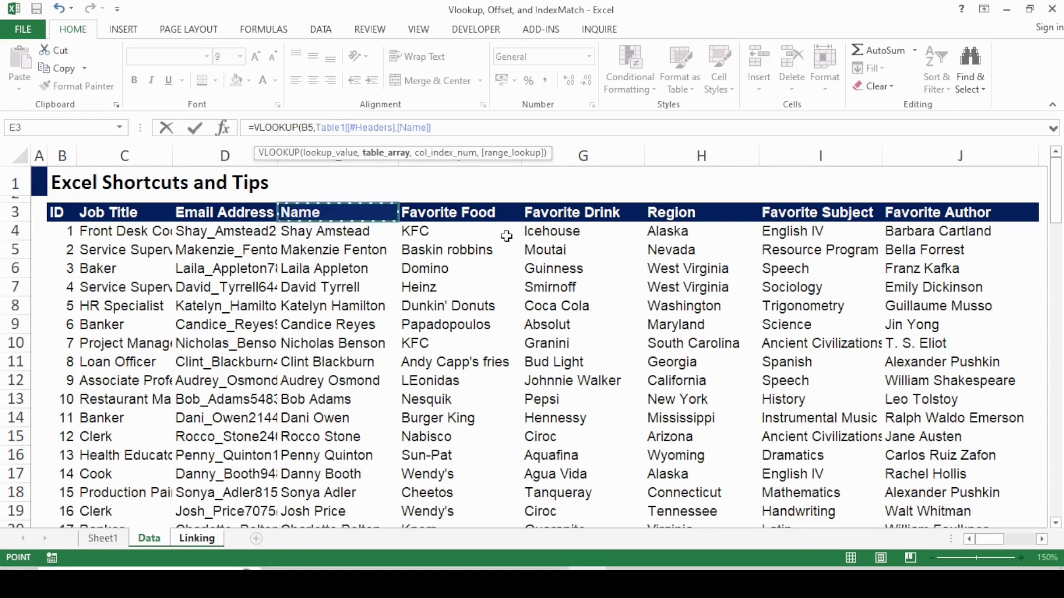
{"action": "key", "text": "ctrl+shift+Down"}
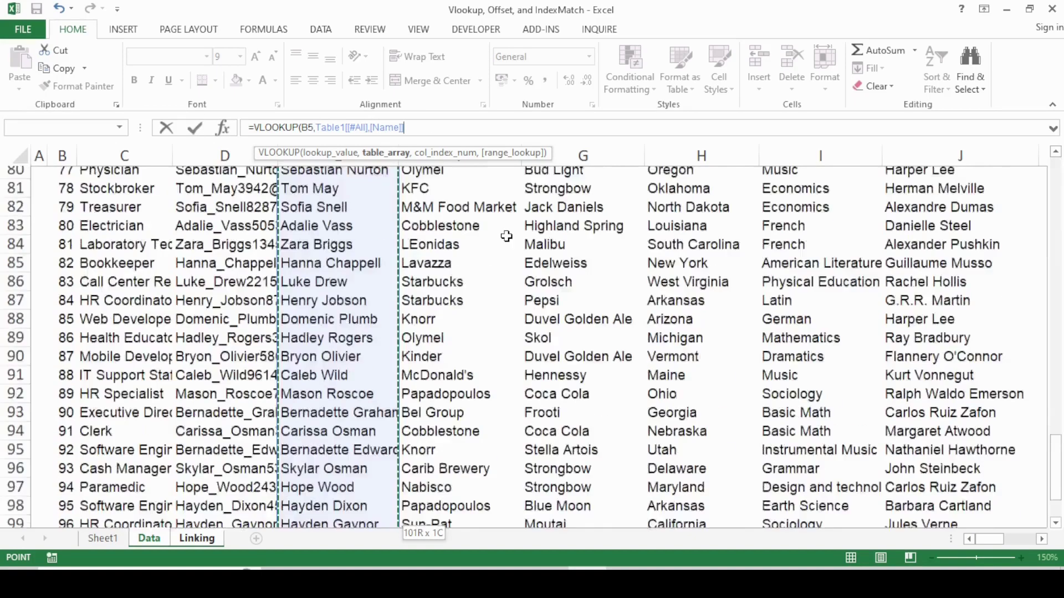
{"action": "key", "text": "ctrl+shift+Right"}
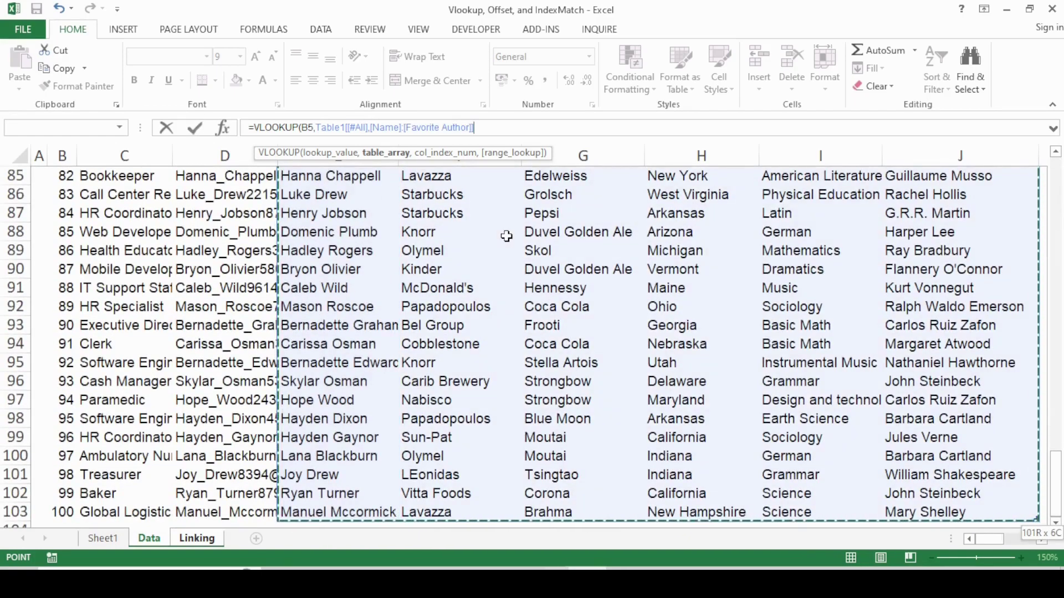
{"action": "left_click", "coordinate": [1060, 402]}
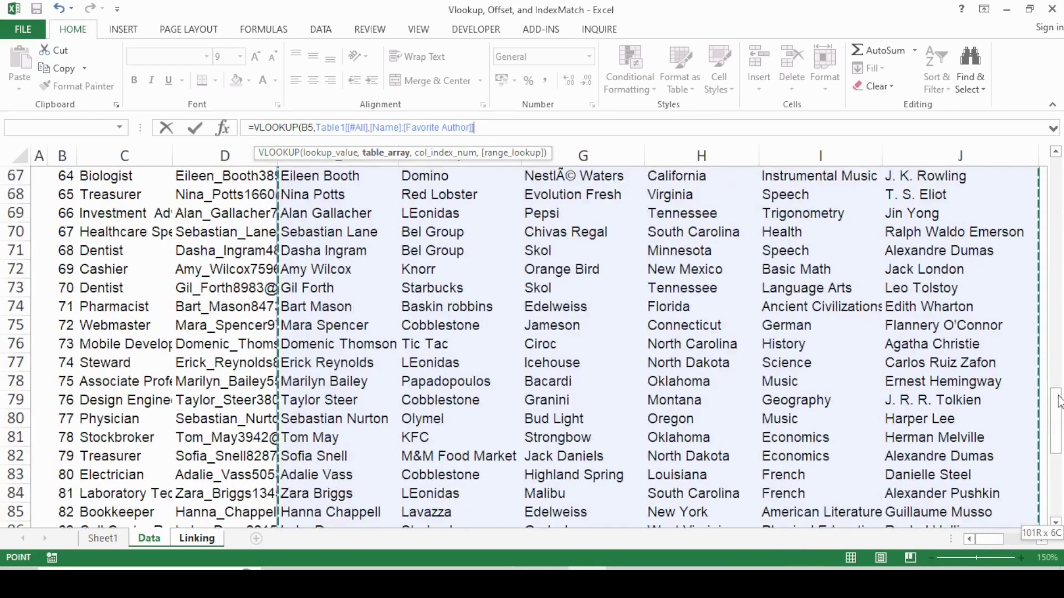
{"action": "left_click_drag", "start_coordinate": [1060, 424], "coordinate": [1061, 163]}
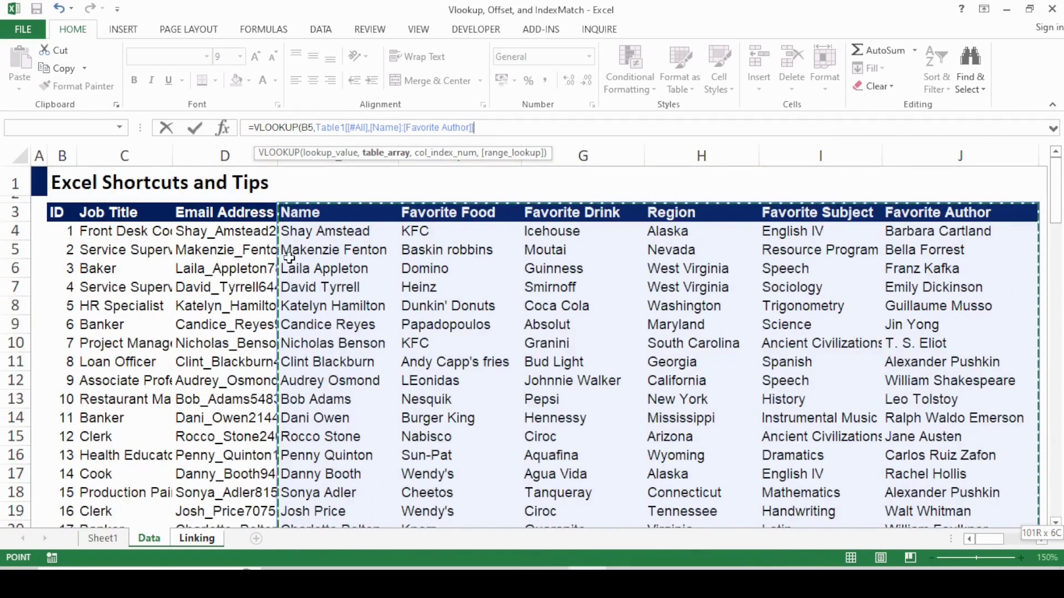
{"action": "type", "text": ","}
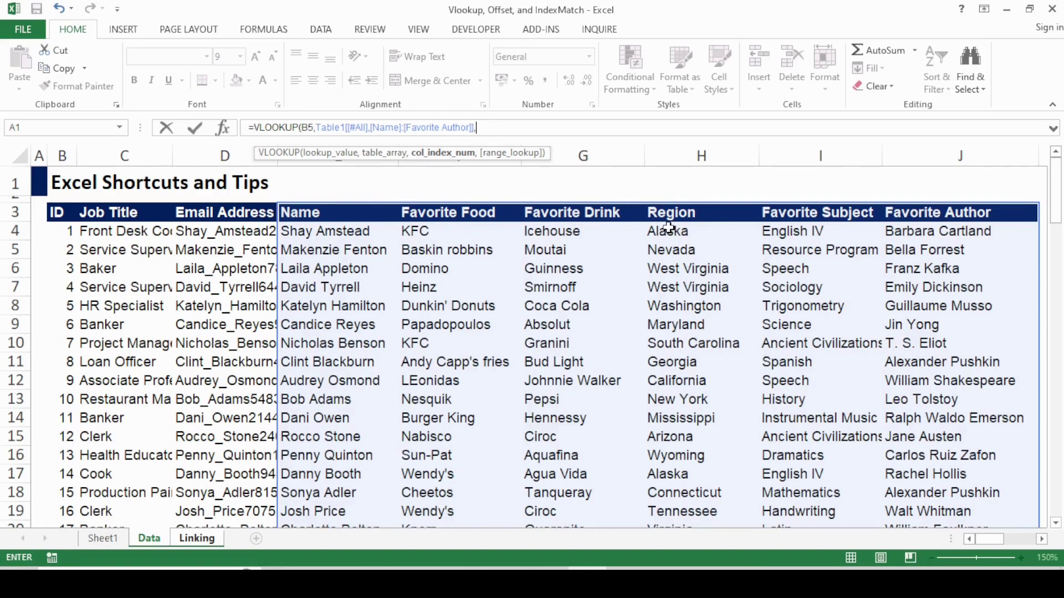
Complete the VLOOKUP with column index 4 and FALSE for an exact match, and enter the formula in C5.
{"action": "type", "text": "4,"}
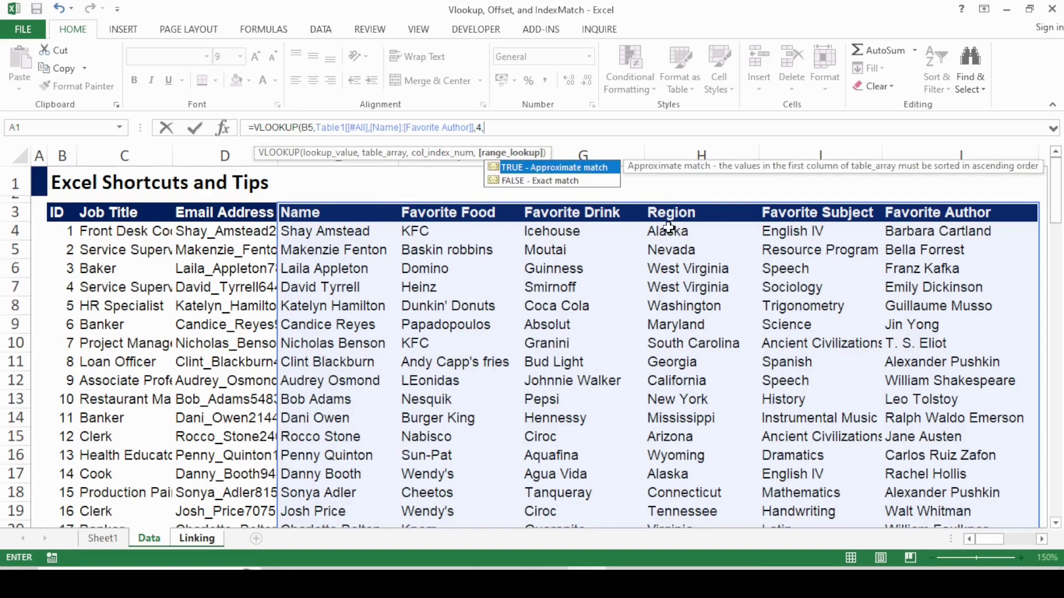
{"action": "key", "text": "Down"}
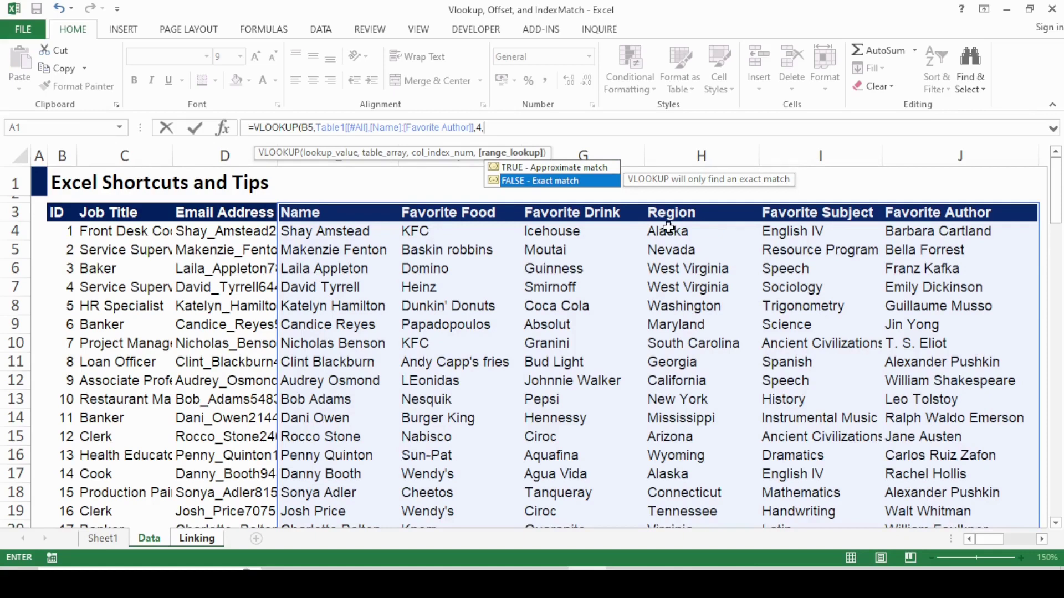
{"action": "key", "text": "ctrl+Page_Down"}
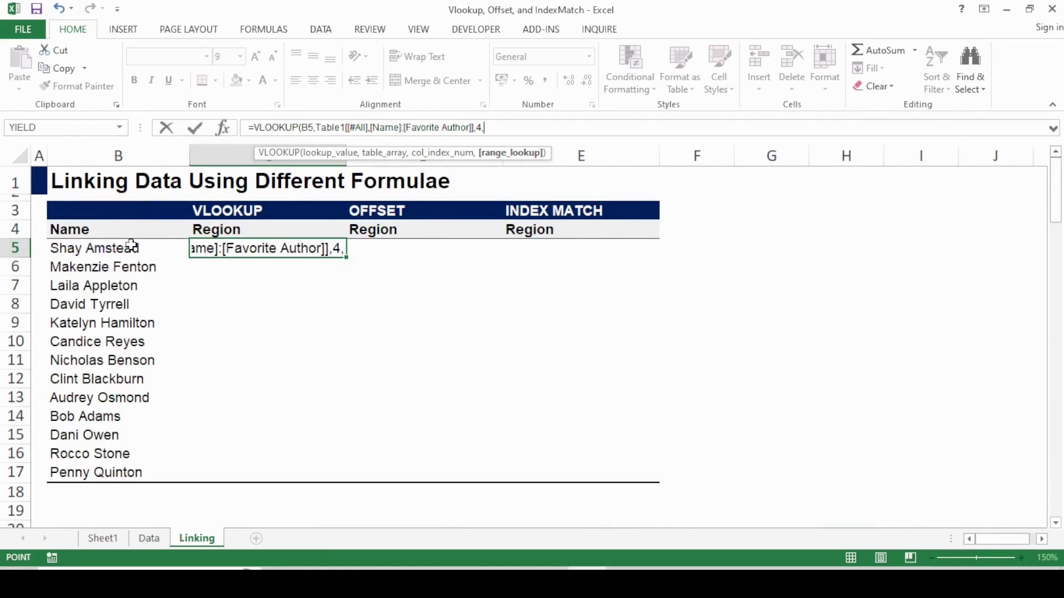
{"action": "key", "text": "ctrl+Page_Up"}
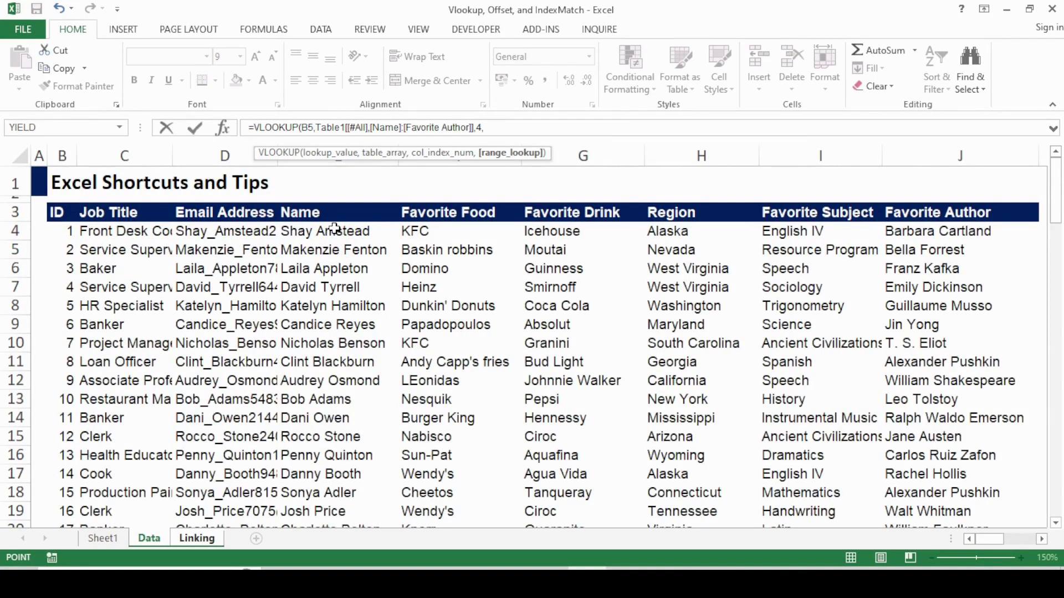
{"action": "key", "text": "BackSpace"}
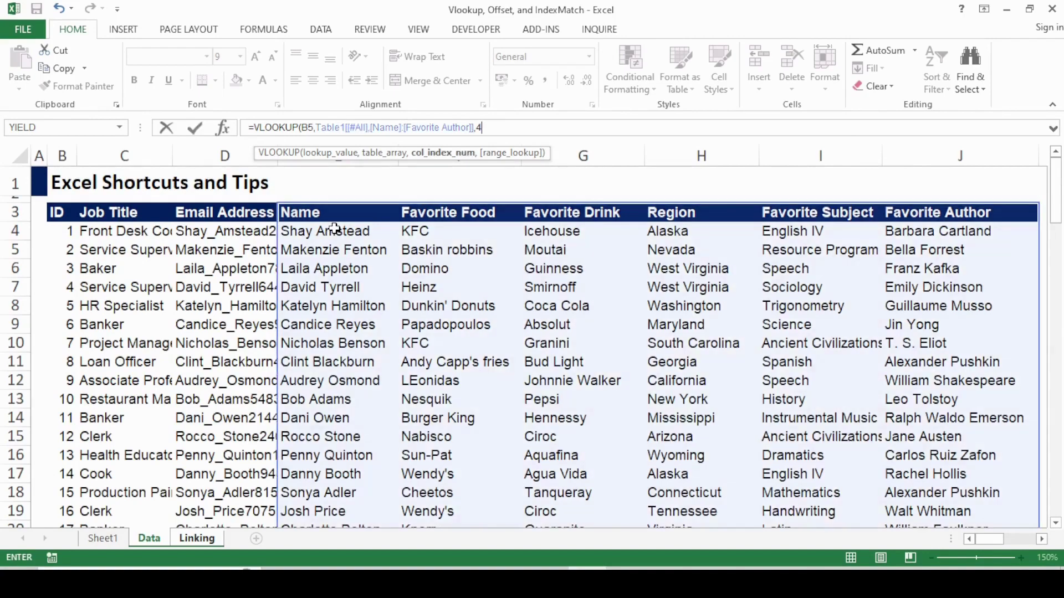
{"action": "type", "text": ","}
{"action": "key", "text": "Down"}
{"action": "key", "text": "Tab"}
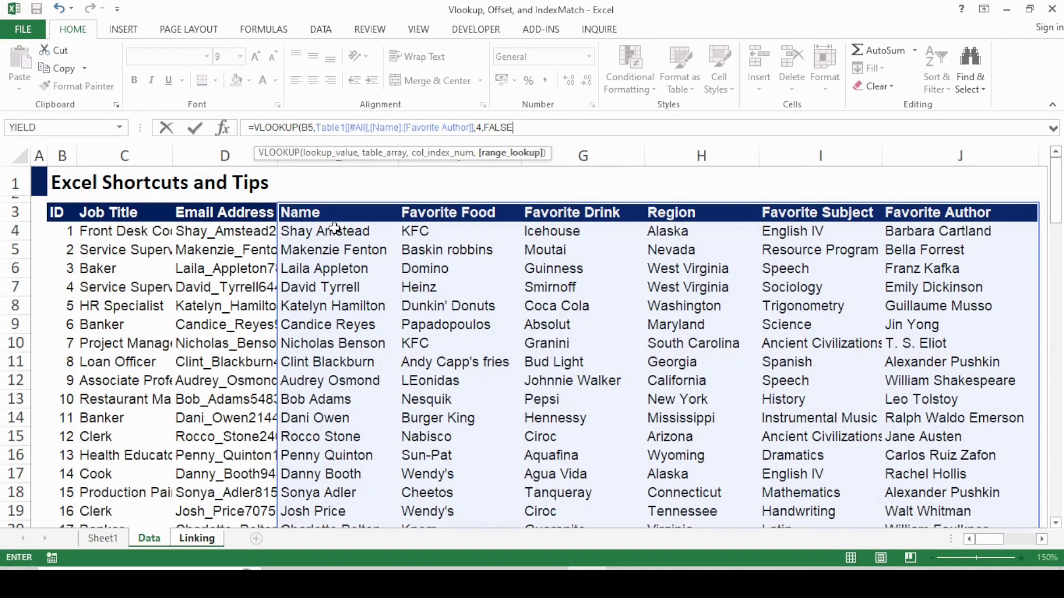
{"action": "key", "text": "Return"}
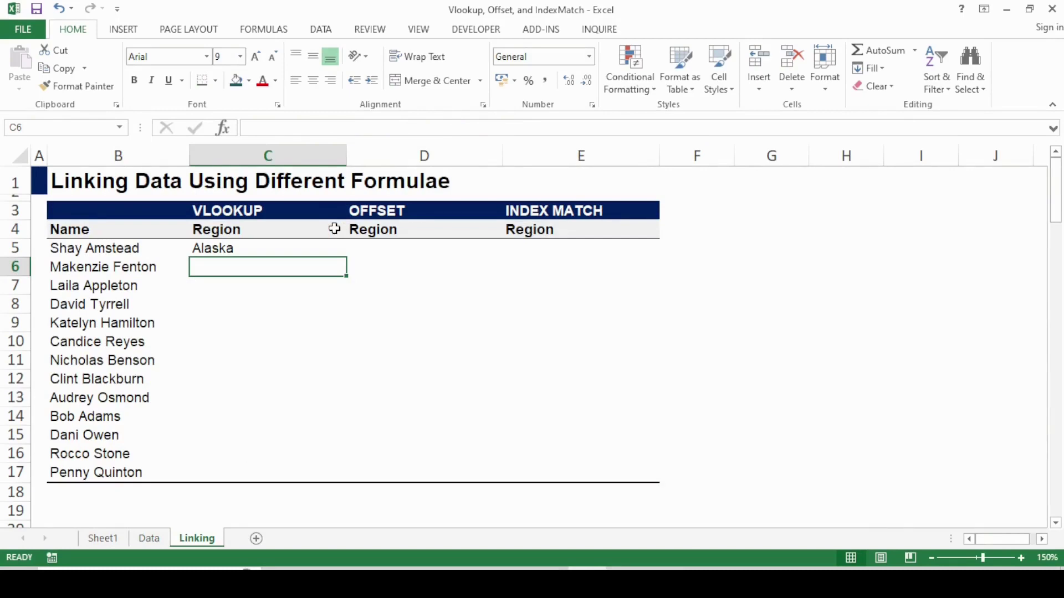
Check the C5 result against the Region of the first record on the Data sheet.
{"action": "key", "text": "Up"}
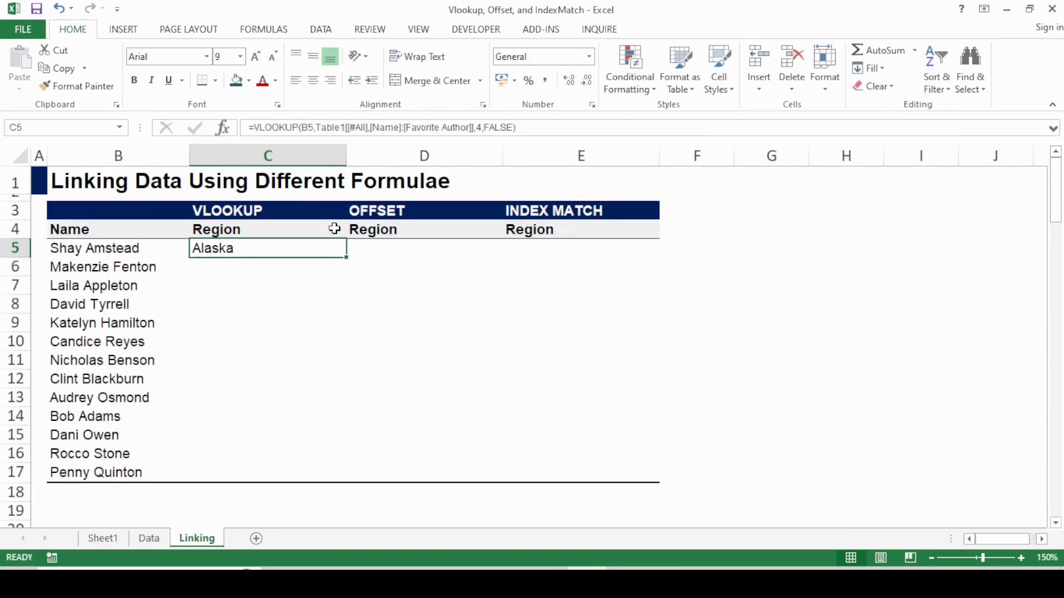
{"action": "key", "text": "ctrl+Page_Up"}
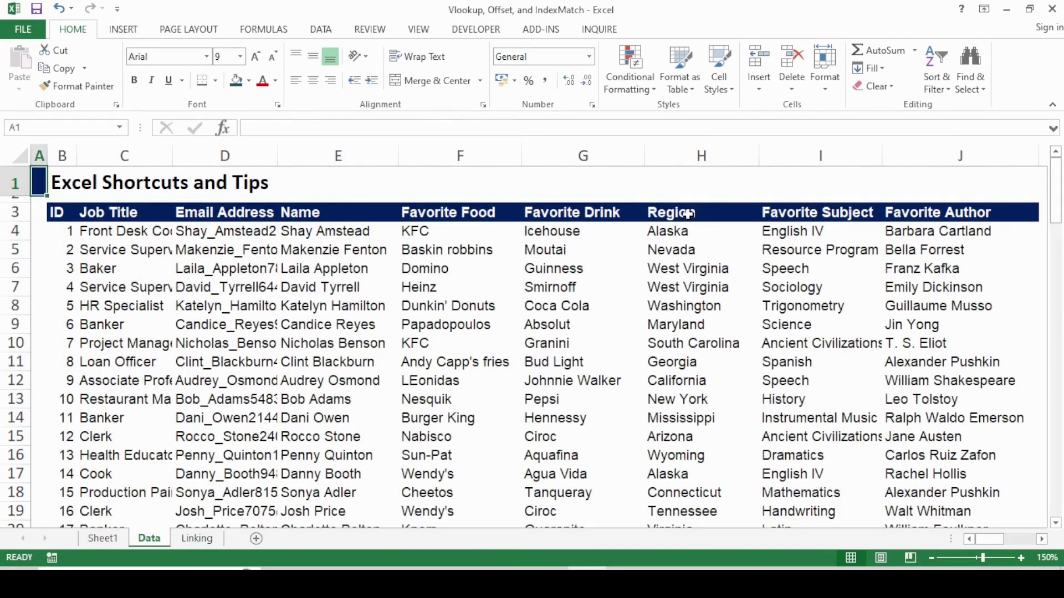
{"action": "left_click", "coordinate": [684, 230]}
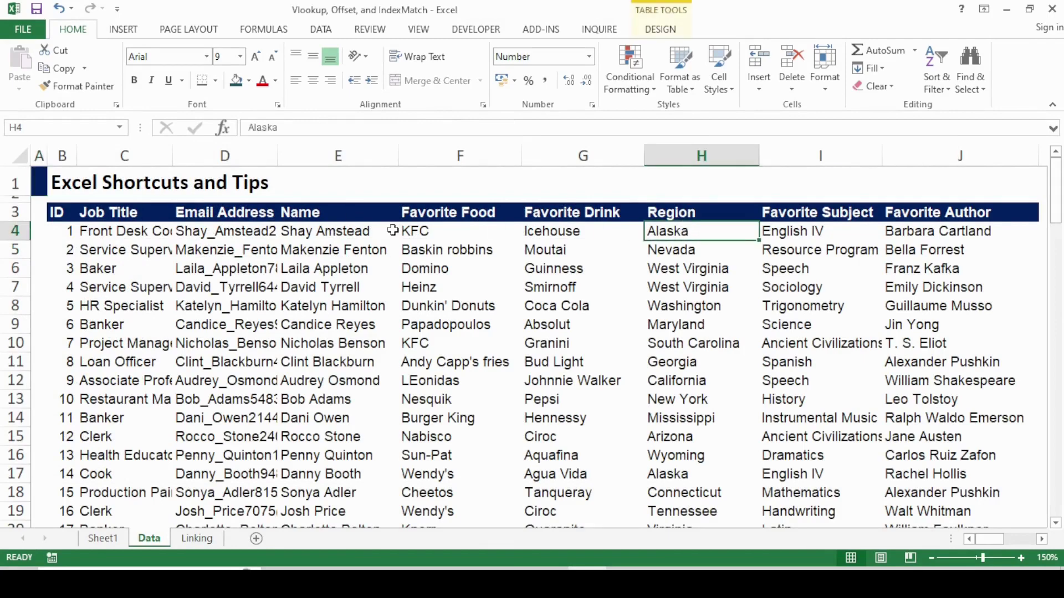
{"action": "key", "text": "ctrl+Page_Down"}
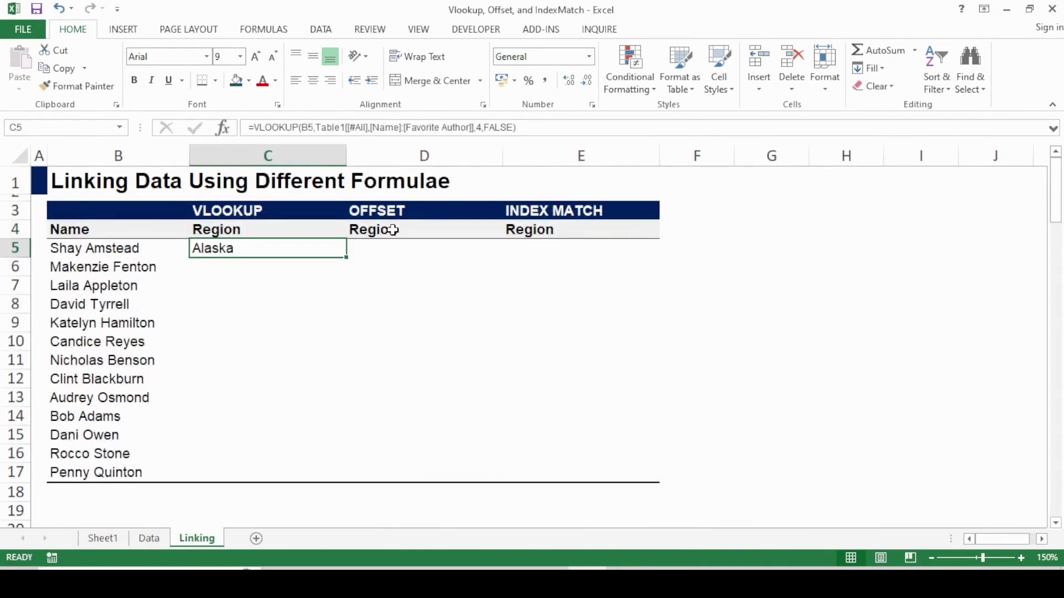
Fill the VLOOKUP formula from C5 down through C17 in the Linking table.
{"action": "key", "text": "shift+Down"}
{"action": "key", "text": "shift+Down"}
{"action": "key", "text": "shift+Down"}
{"action": "key", "text": "shift+Down"}
{"action": "key", "text": "shift+Down"}
{"action": "key", "text": "shift+Down"}
{"action": "key", "text": "shift+Down"}
{"action": "key", "text": "shift+Down"}
{"action": "key", "text": "shift+Down"}
{"action": "key", "text": "shift+Down"}
{"action": "key", "text": "shift+Down"}
{"action": "key", "text": "shift+Down"}
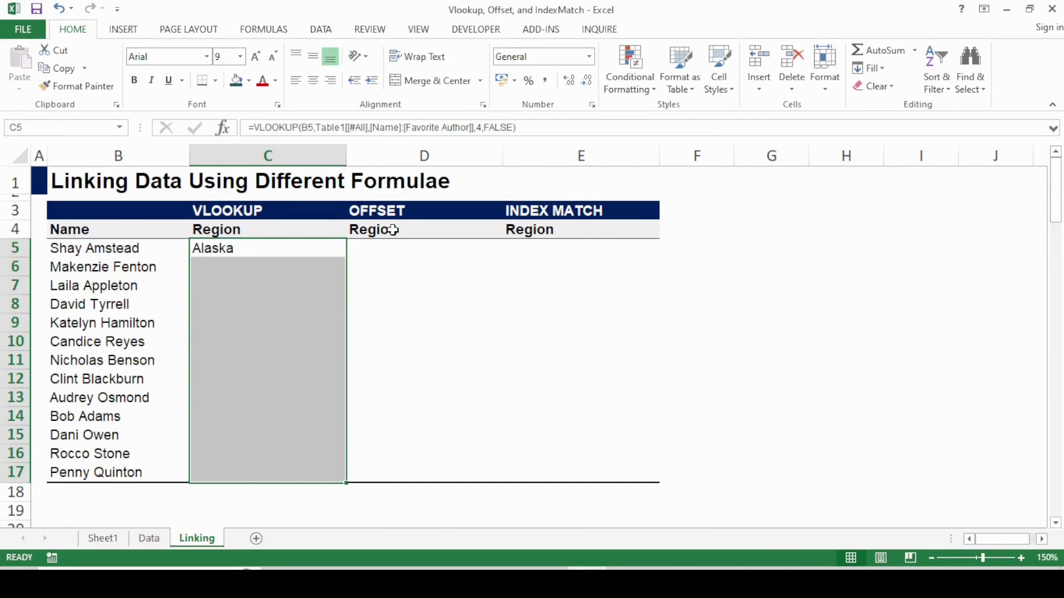
{"action": "key", "text": "ctrl+d"}
Review the copied VLOOKUP formulas and their regions cell by cell in column C.
{"action": "key", "text": "Down"}
{"action": "key", "text": "ctrl+Down"}
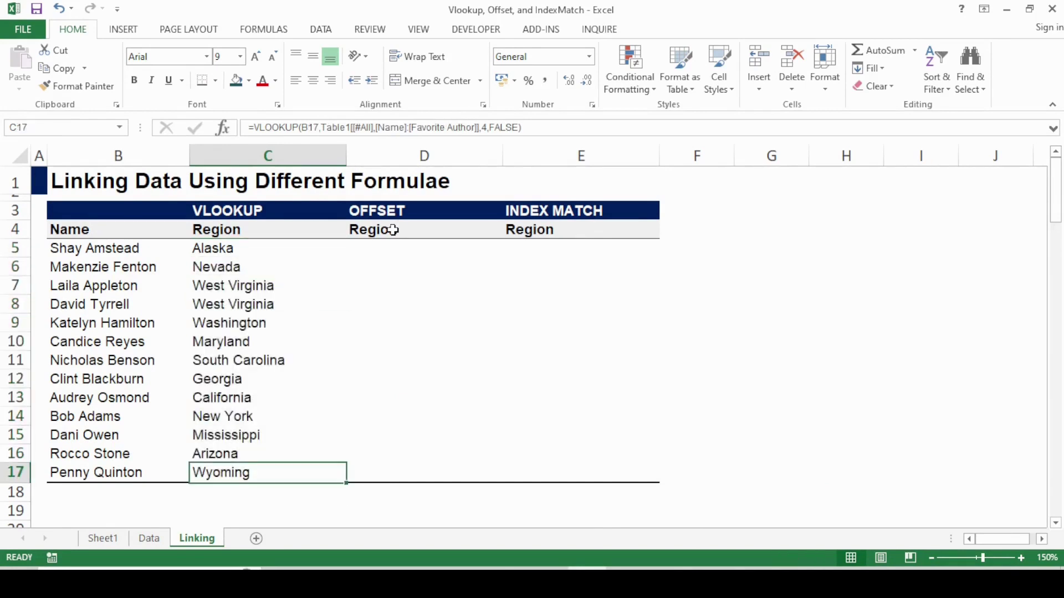
{"action": "key", "text": "Up"}
{"action": "key", "text": "Up"}
{"action": "key", "text": "Up"}
{"action": "key", "text": "Up"}
{"action": "key", "text": "Up"}
{"action": "key", "text": "Up"}
{"action": "key", "text": "Up"}
{"action": "key", "text": "Up"}
{"action": "key", "text": "Up"}
{"action": "key", "text": "Up"}
{"action": "key", "text": "Up"}
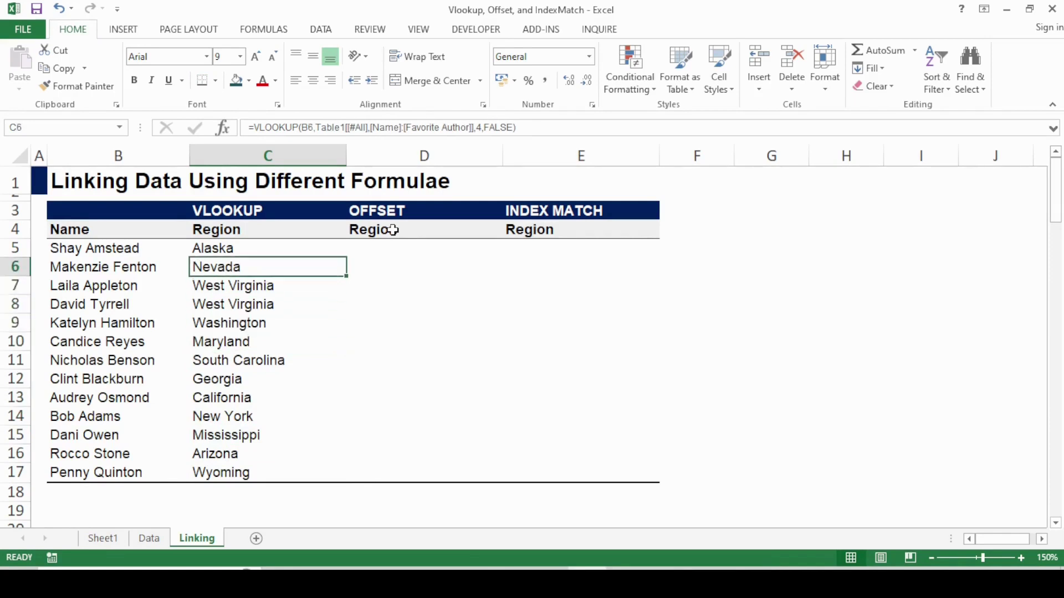
{"action": "key", "text": "Down"}
{"action": "key", "text": "Down"}
{"action": "key", "text": "Down"}
{"action": "key", "text": "Down"}
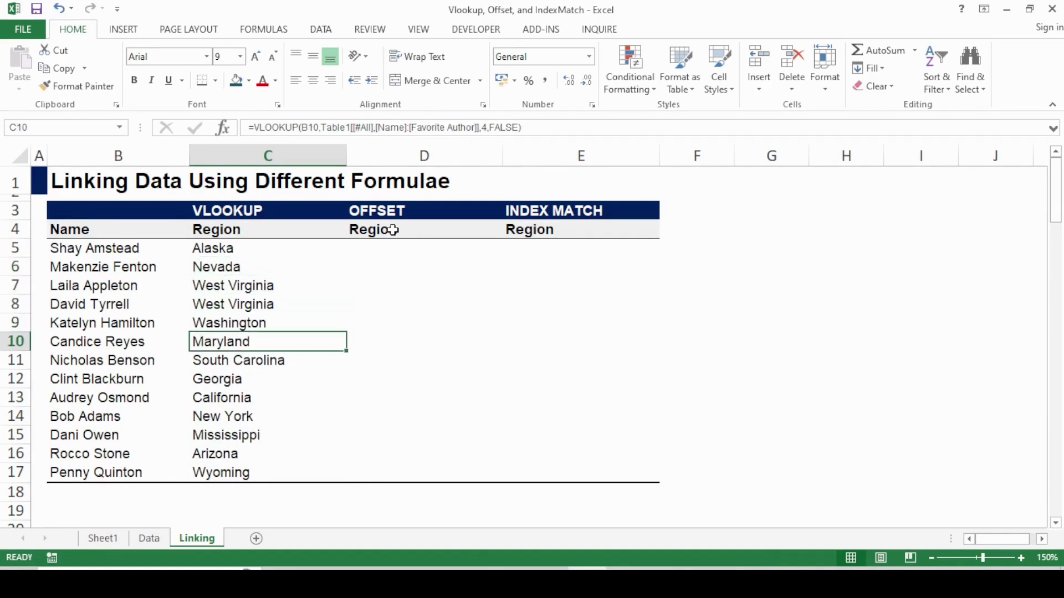
Inspect the remaining VLOOKUP formulas further down column C, from C11 to C14.
{"action": "key", "text": "Down"}
{"action": "key", "text": "Down"}
{"action": "key", "text": "Down"}
{"action": "key", "text": "Down"}
{"action": "key", "text": "Up"}
{"action": "key", "text": "Up"}
Start an OFFSET formula in D5 with the ID header of Table1 on the Data sheet as its reference.
{"action": "key", "text": "Right"}
{"action": "key", "text": "Up"}
{"action": "key", "text": "Up"}
{"action": "key", "text": "Up"}
{"action": "key", "text": "Up"}
{"action": "key", "text": "Up"}
{"action": "key", "text": "Up"}
{"action": "key", "text": "Up"}
{"action": "key", "text": "Up"}
{"action": "key", "text": "Down"}
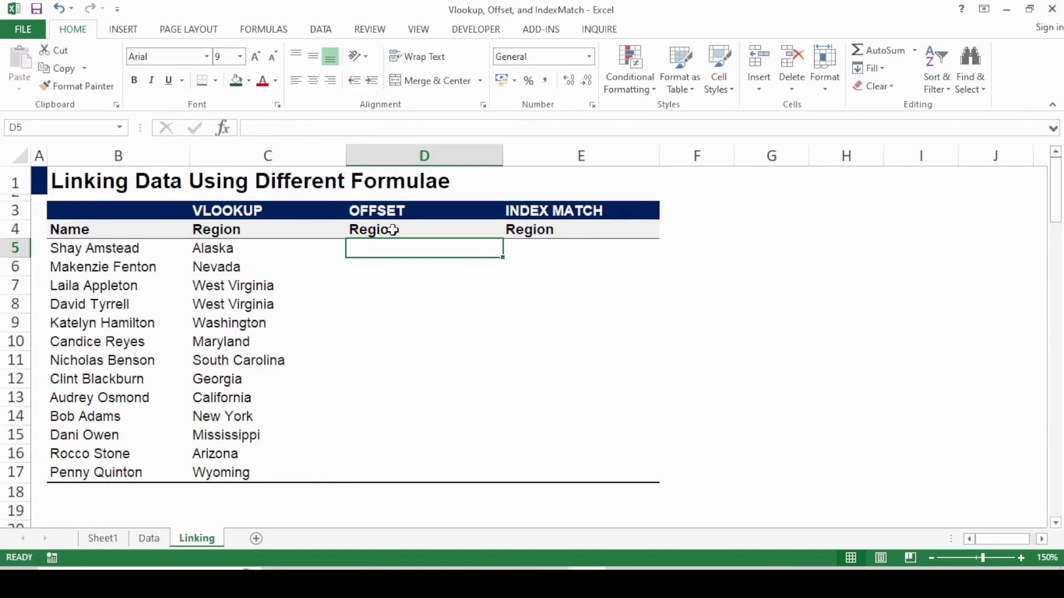
{"action": "type", "text": "="}
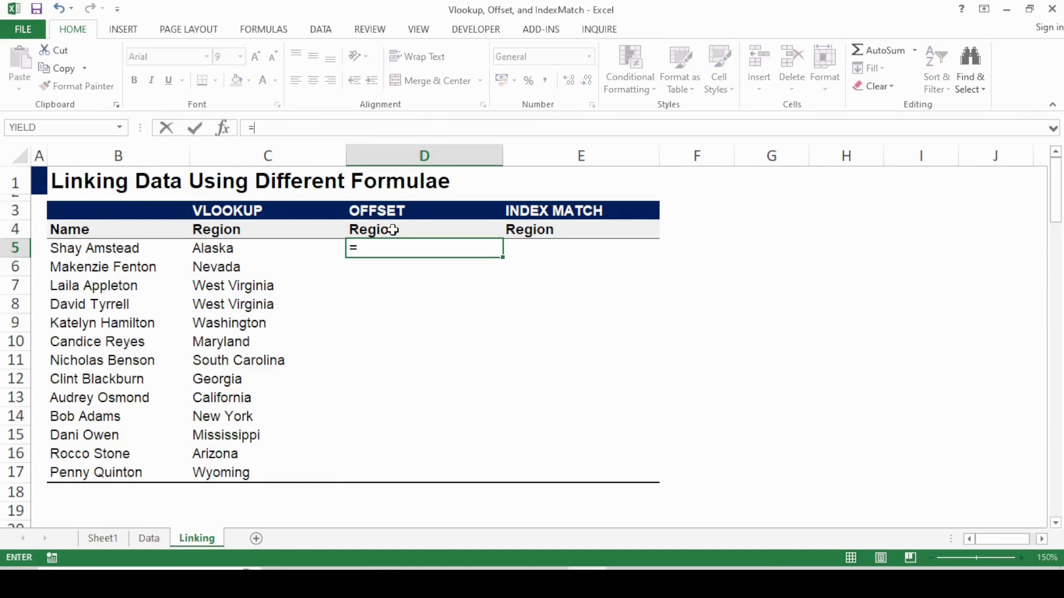
{"action": "type", "text": "offset"}
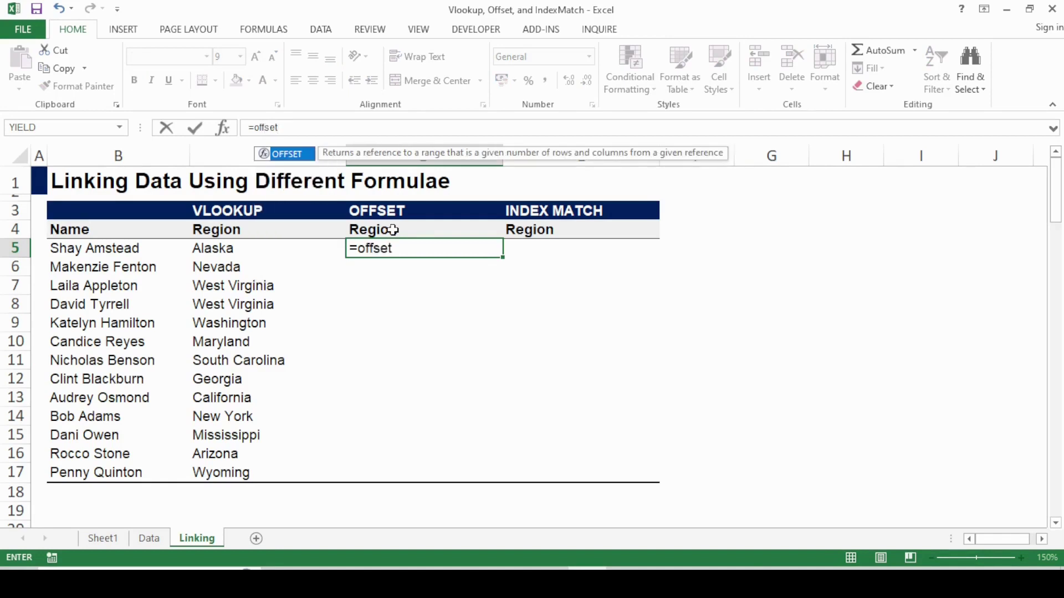
{"action": "key", "text": "Tab"}
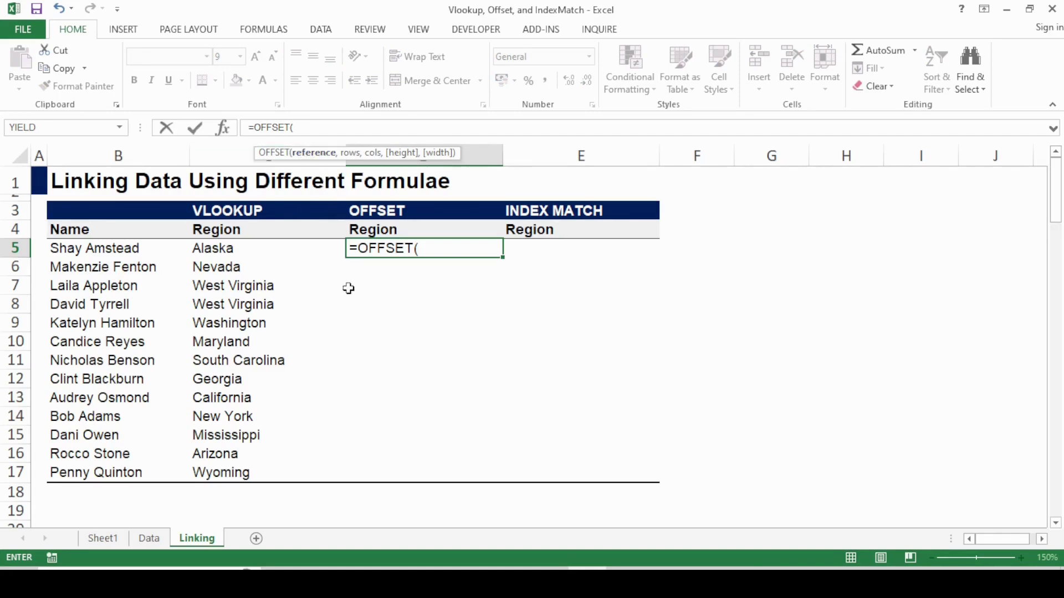
{"action": "key", "text": "ctrl+Page_Up"}
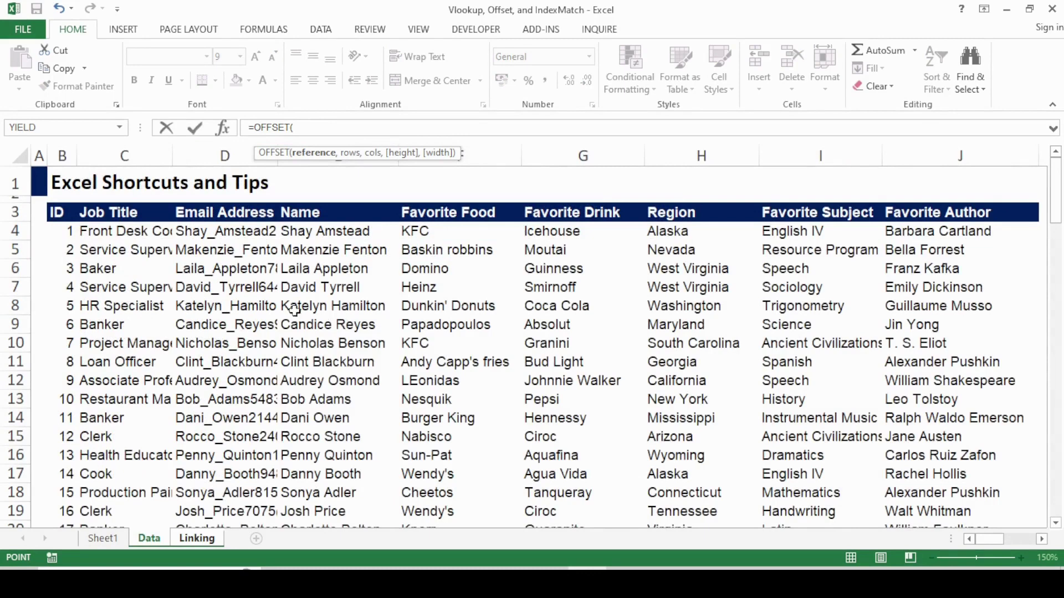
{"action": "left_click", "coordinate": [56, 212]}
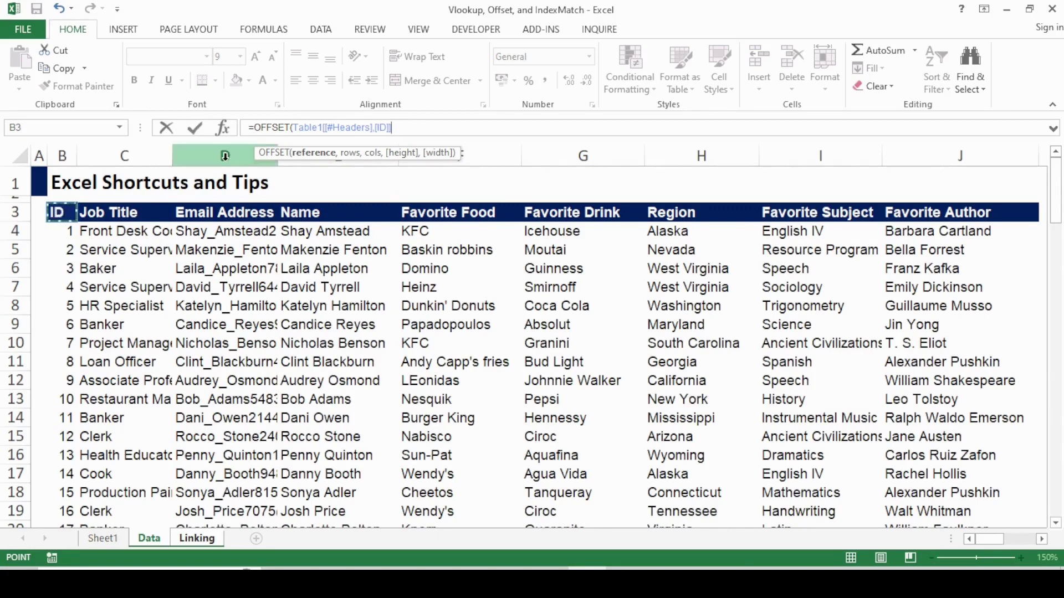
{"action": "type", "text": ","}
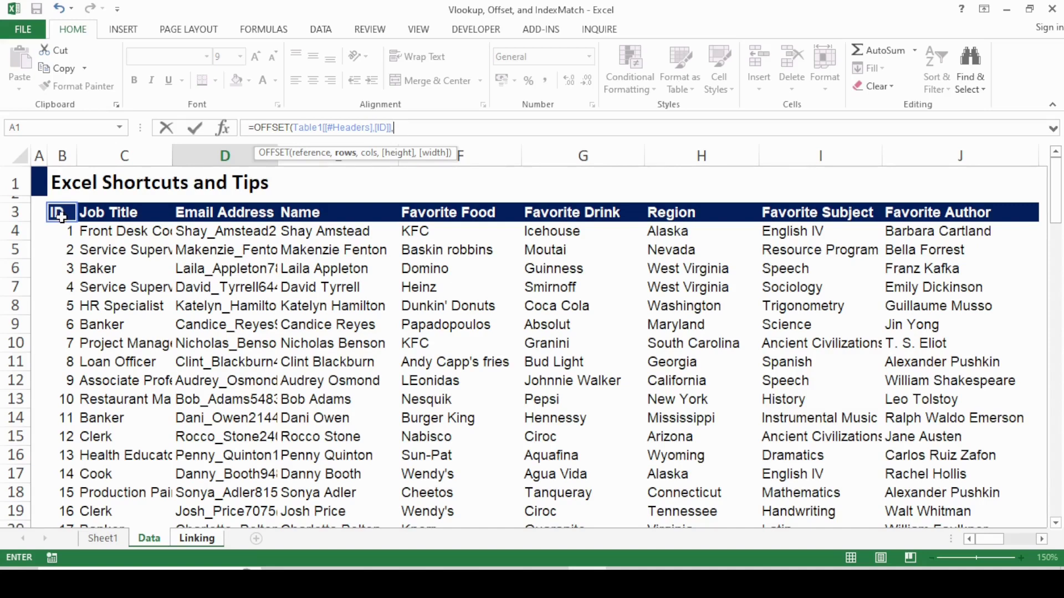
Nest a MATCH function as the OFFSET rows argument, with B5 on the Linking sheet as its lookup value.
{"action": "type", "text": "MATCH("}
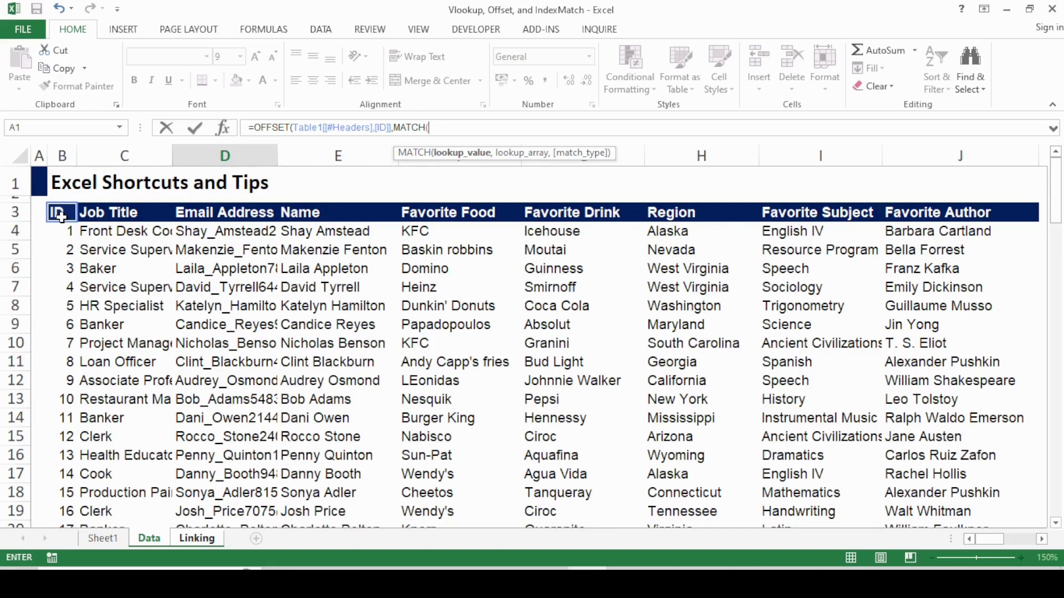
{"action": "key", "text": "ctrl+Page_Down"}
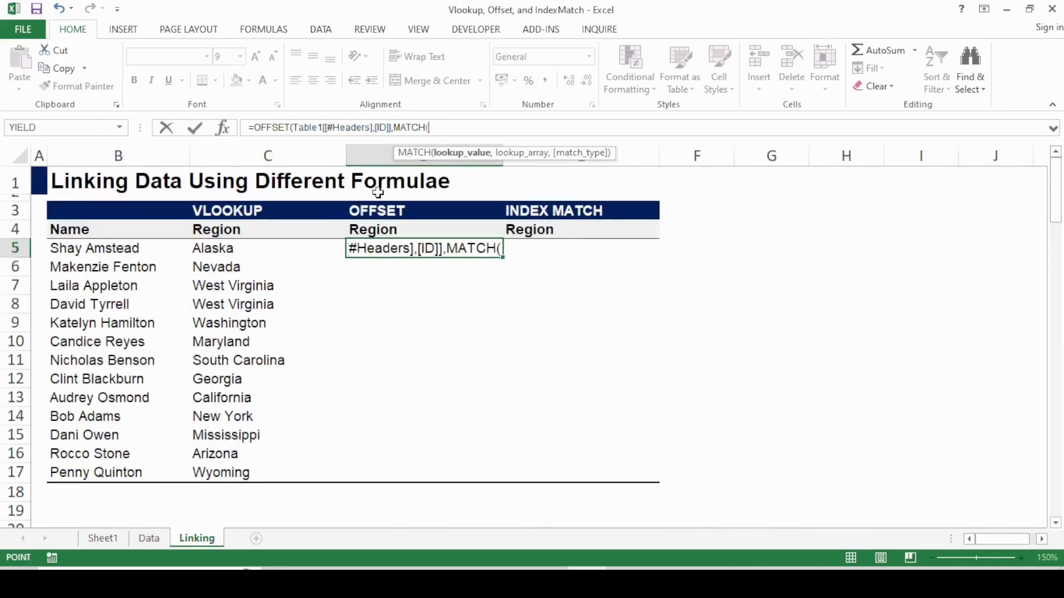
{"action": "left_click", "coordinate": [114, 249]}
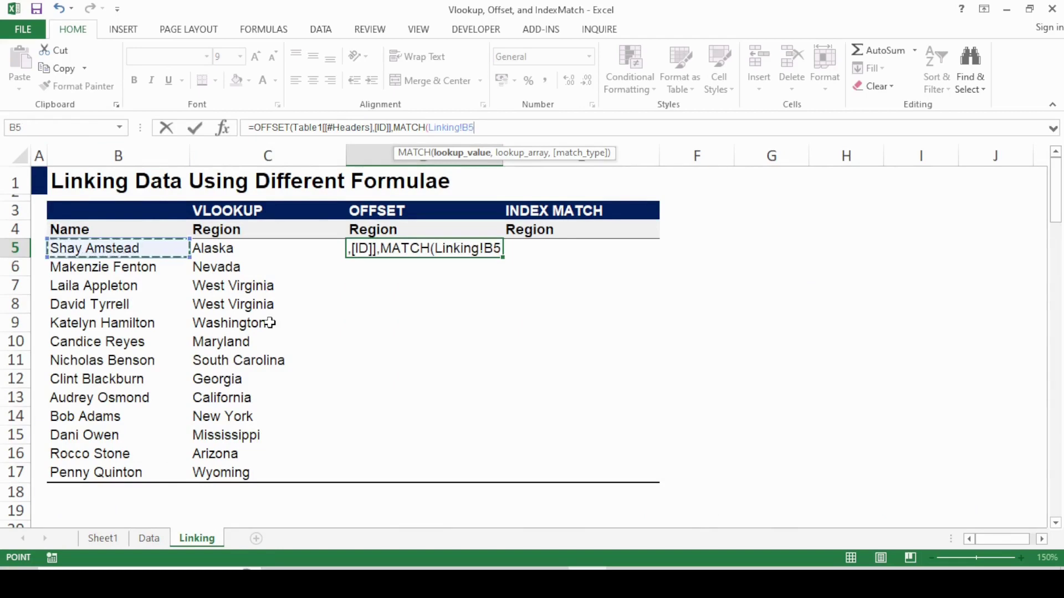
{"action": "type", "text": ","}
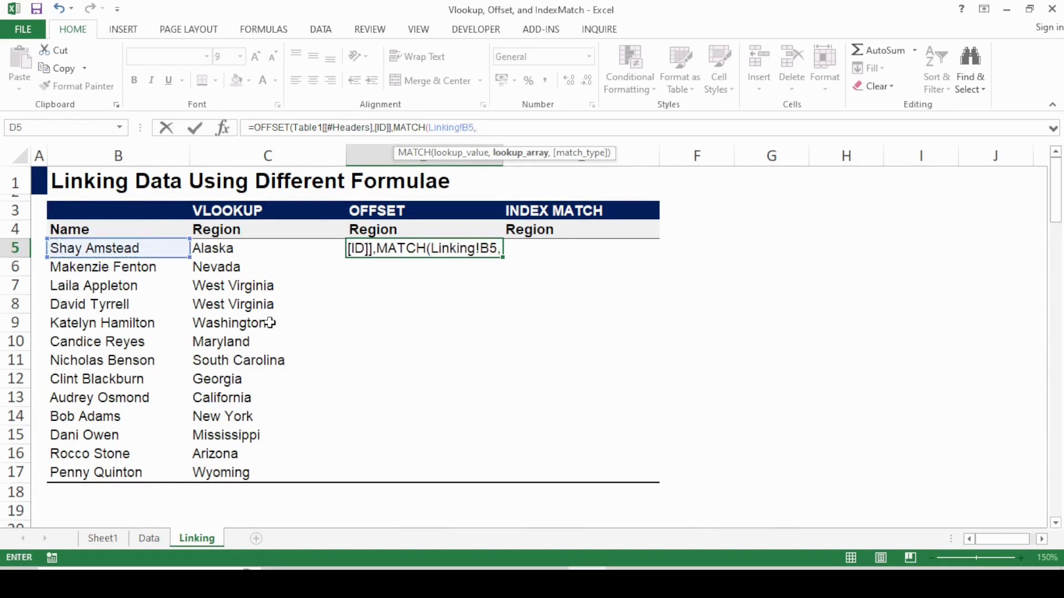
Use the Name column of Table1 as the MATCH lookup array, with match type 0 for an exact match, and close the MATCH.
{"action": "key", "text": "ctrl+Page_Up"}
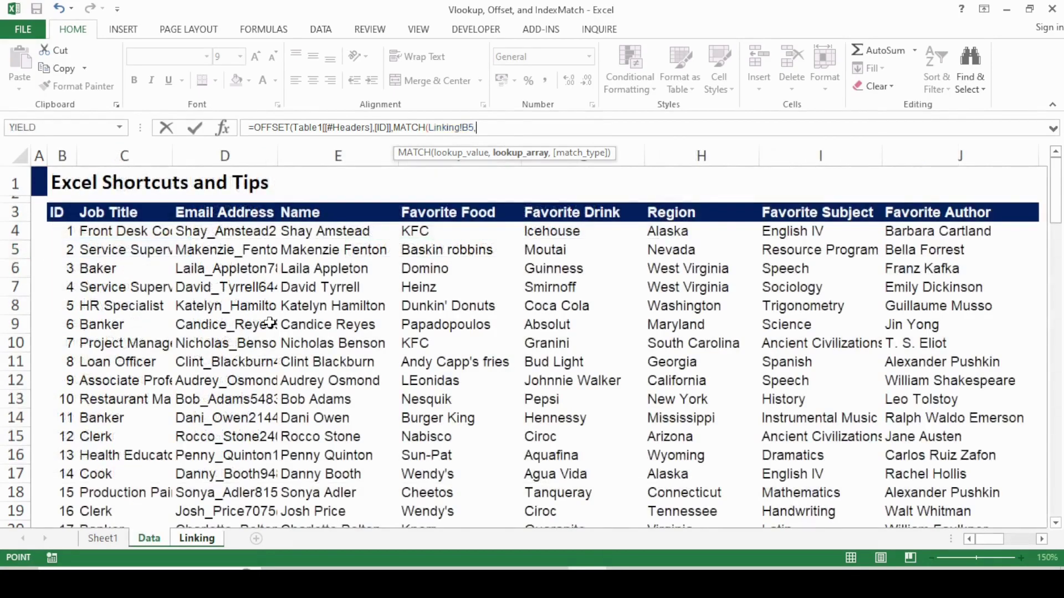
{"action": "left_click", "coordinate": [309, 236]}
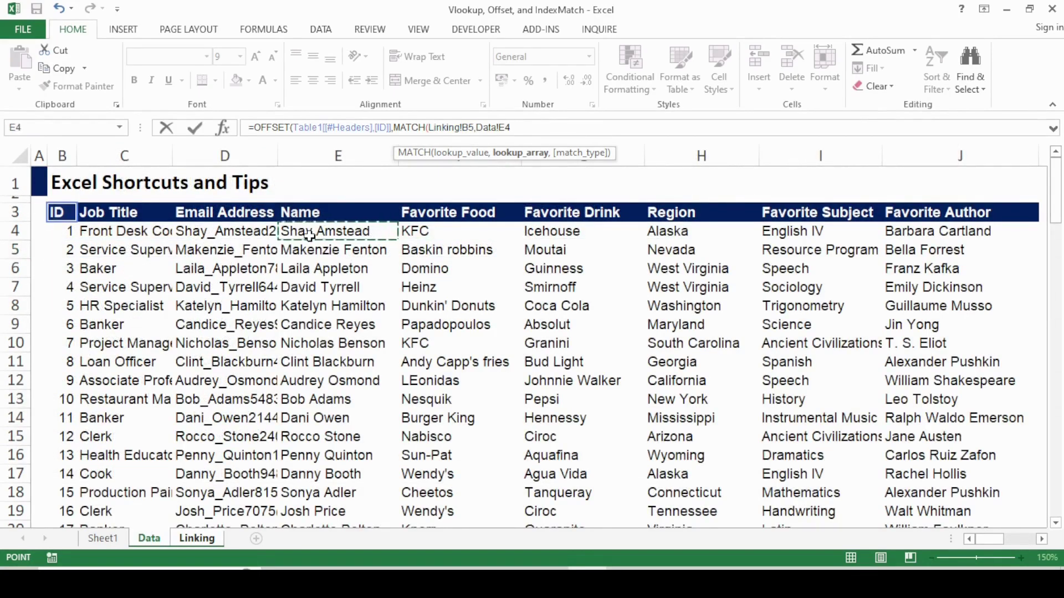
{"action": "key", "text": "ctrl+shift+Down"}
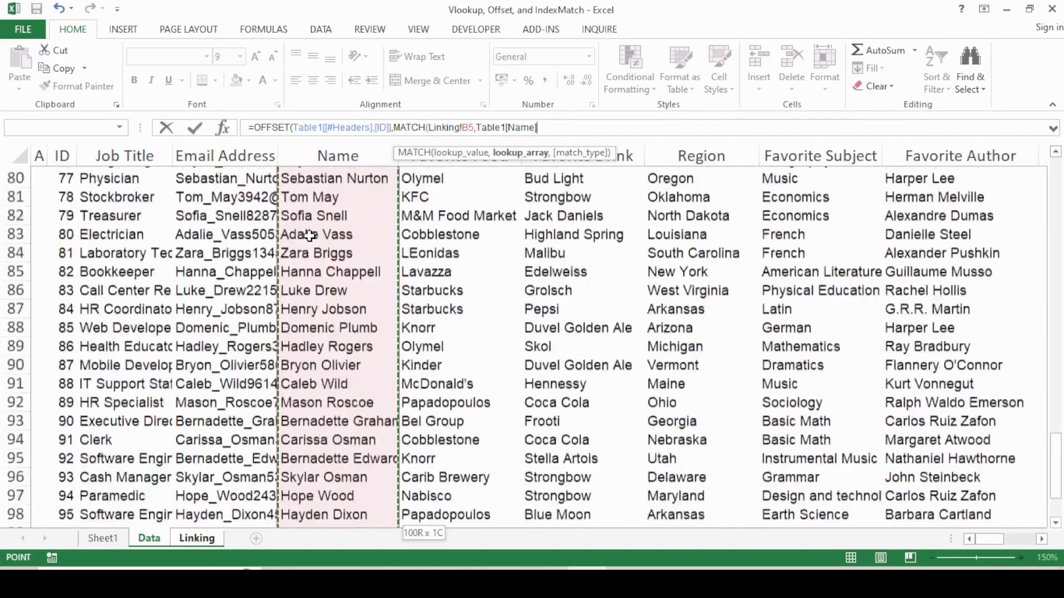
{"action": "type", "text": ","}
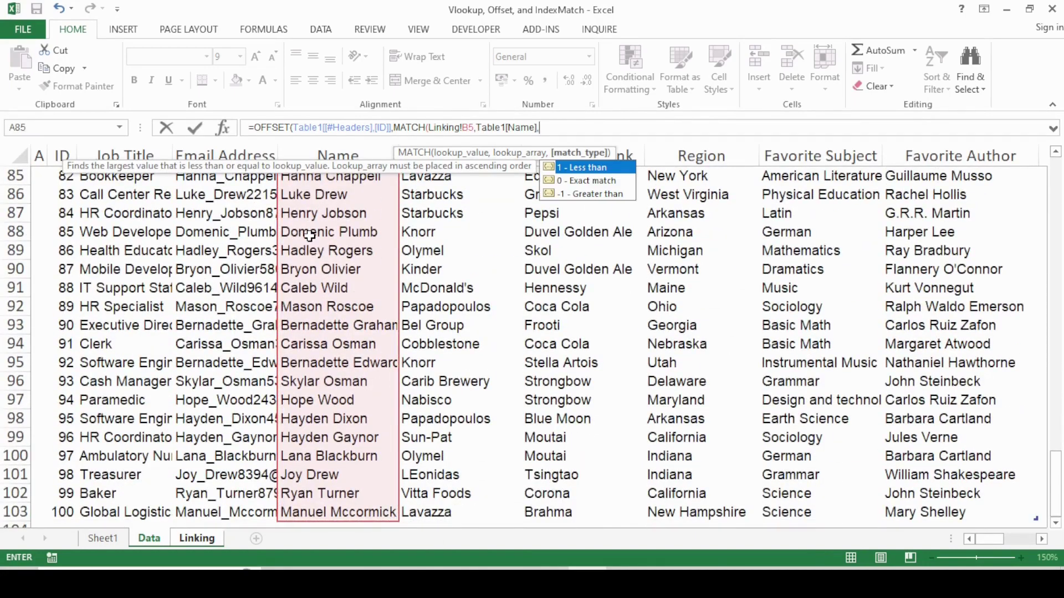
{"action": "key", "text": "Down"}
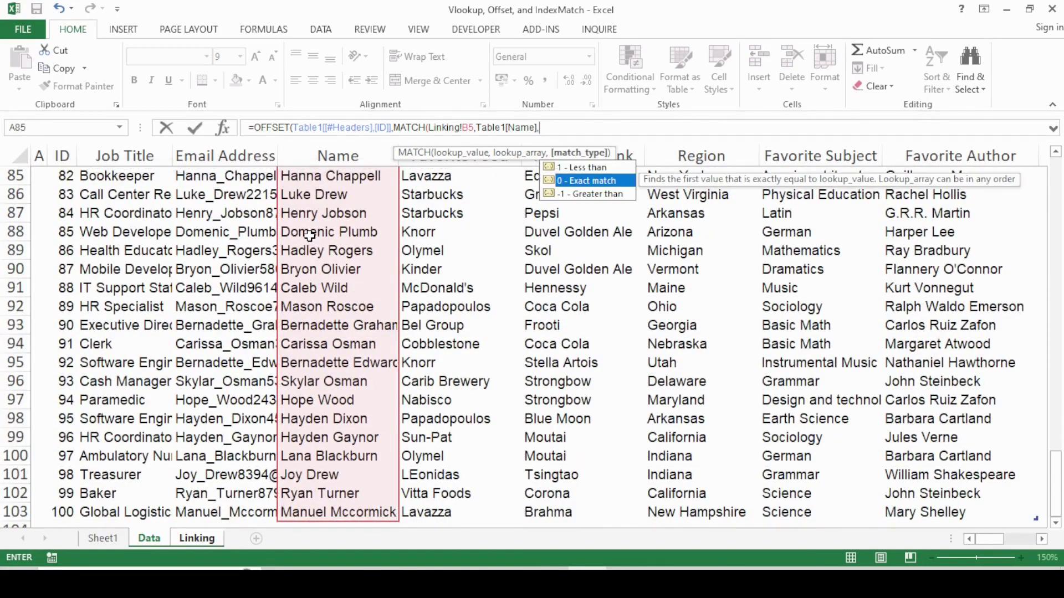
{"action": "key", "text": "Tab"}
{"action": "type", "text": ")"}
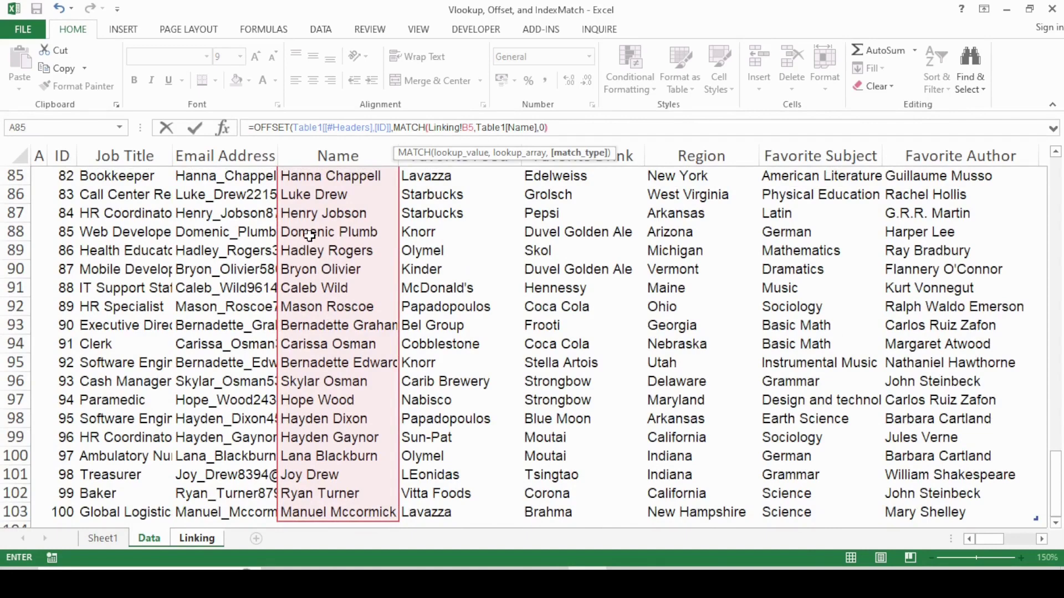
Set the OFFSET columns argument to 6 to reach the Region column, and enter the formula in D5.
{"action": "type", "text": ","}
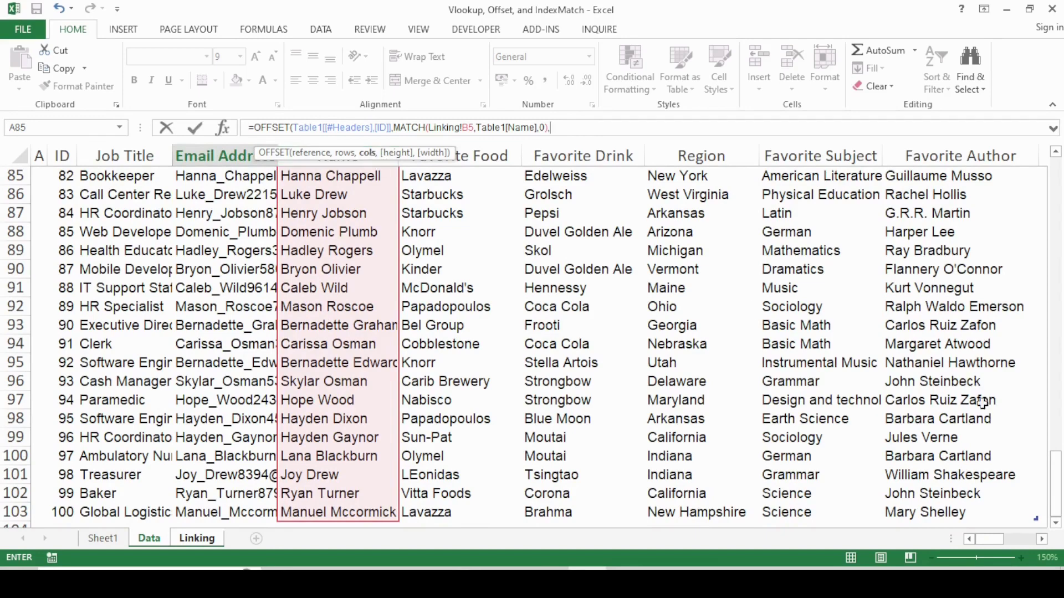
{"action": "left_click_drag", "start_coordinate": [1055, 490], "coordinate": [1054, 196]}
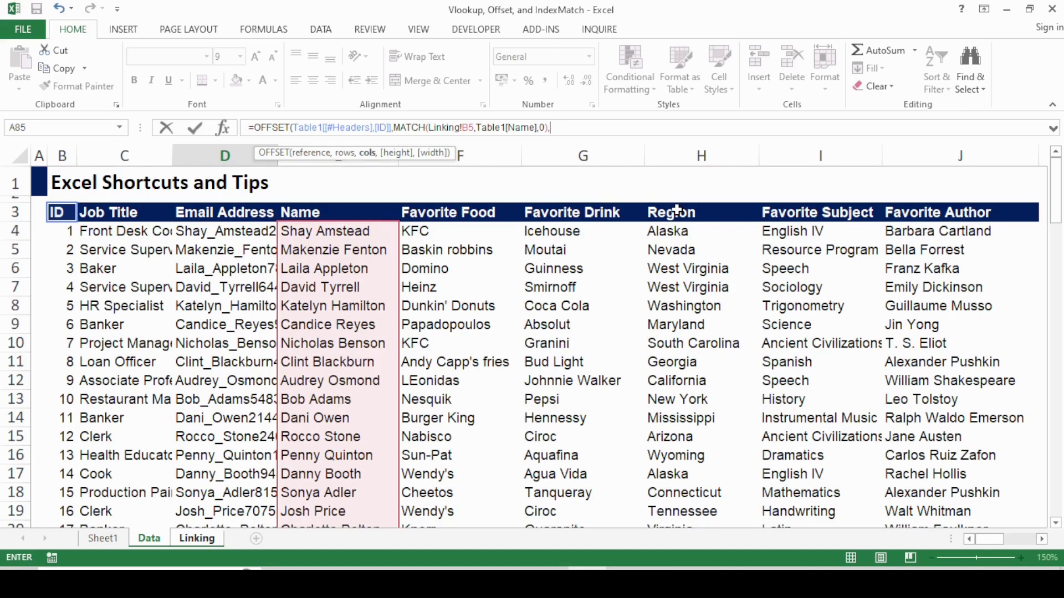
{"action": "type", "text": "6,"}
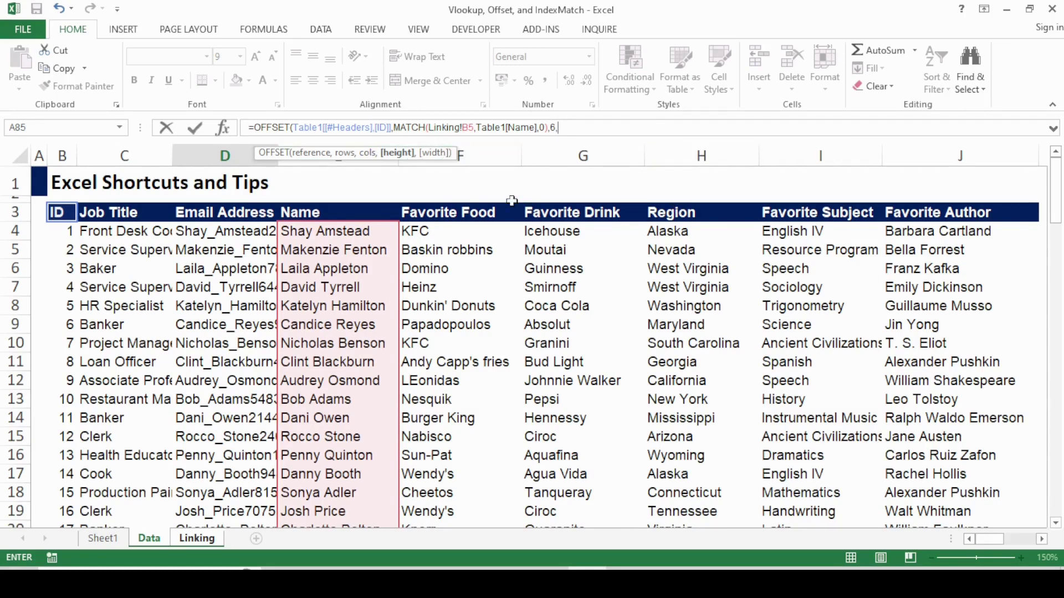
{"action": "key", "text": "BackSpace"}
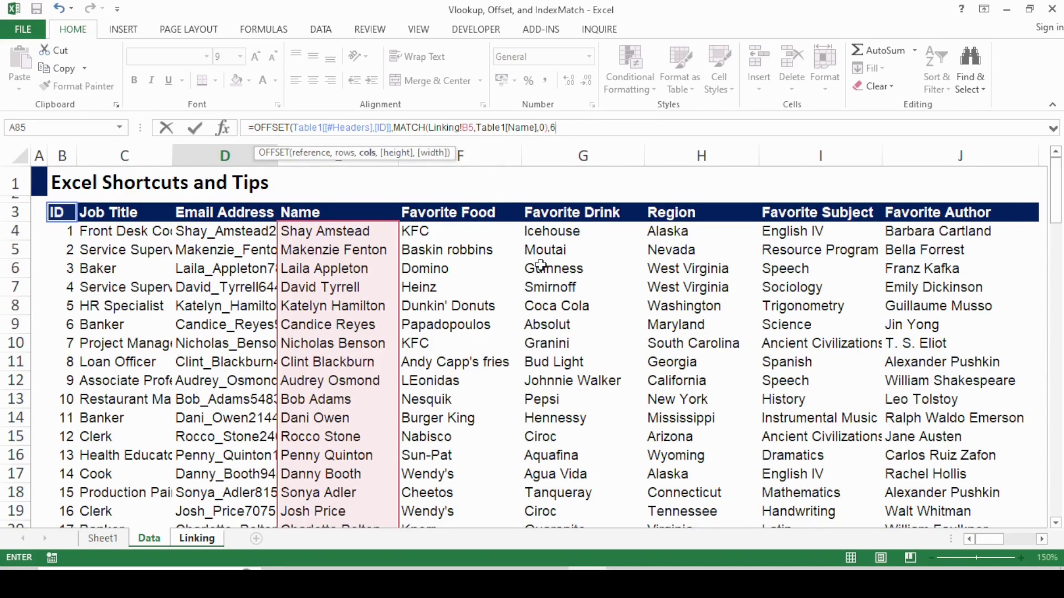
{"action": "key", "text": "Right"}
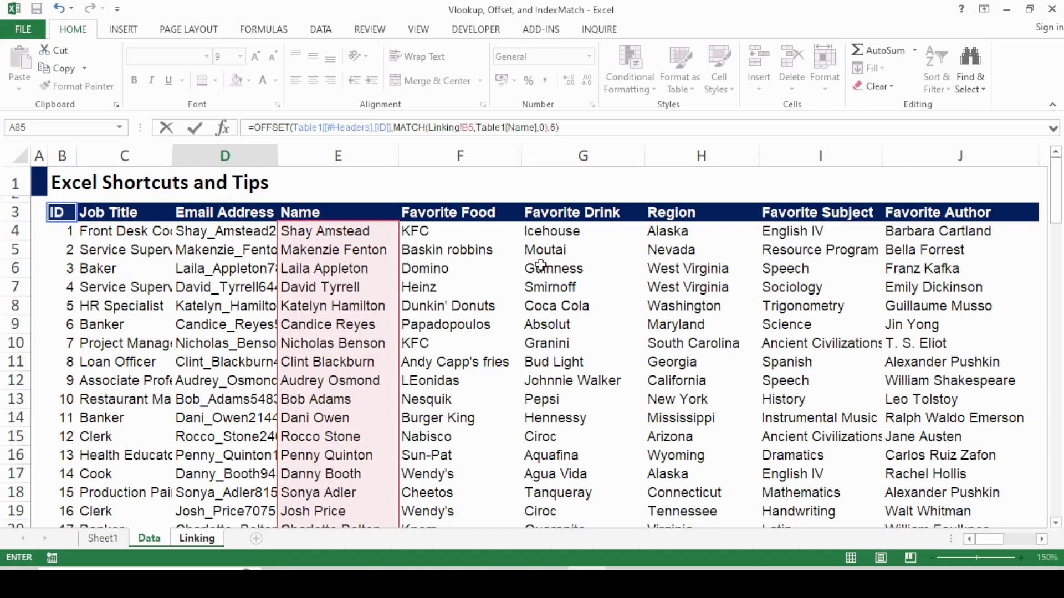
{"action": "key", "text": "Return"}
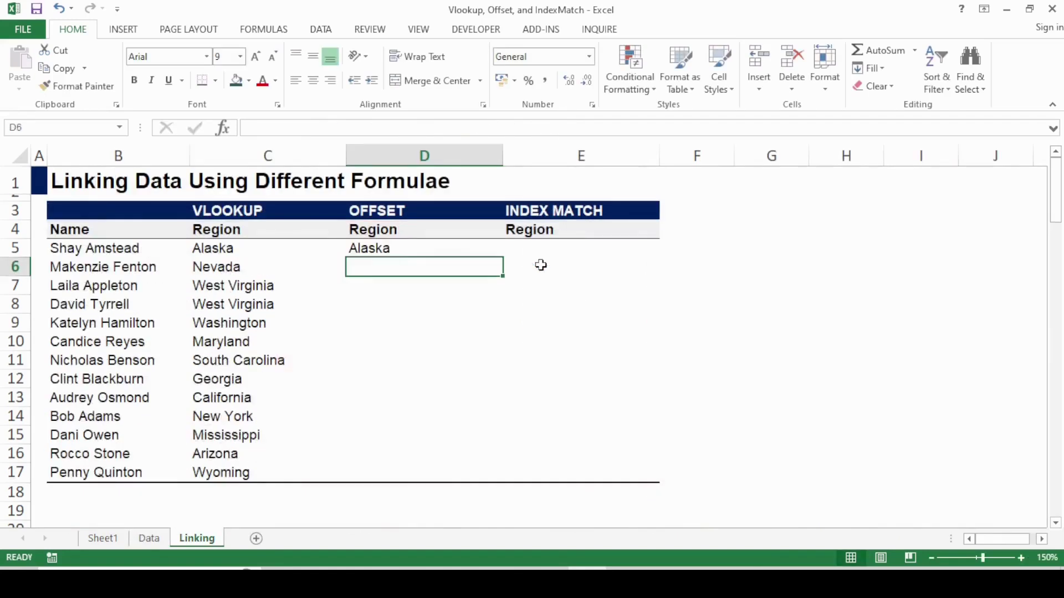
Copy the OFFSET formula from D5 and paste only the formula into D6 through D17.
{"action": "key", "text": "Up"}
{"action": "key", "text": "Left"}
{"action": "key", "text": "Right"}
{"action": "key", "text": "ctrl+c"}
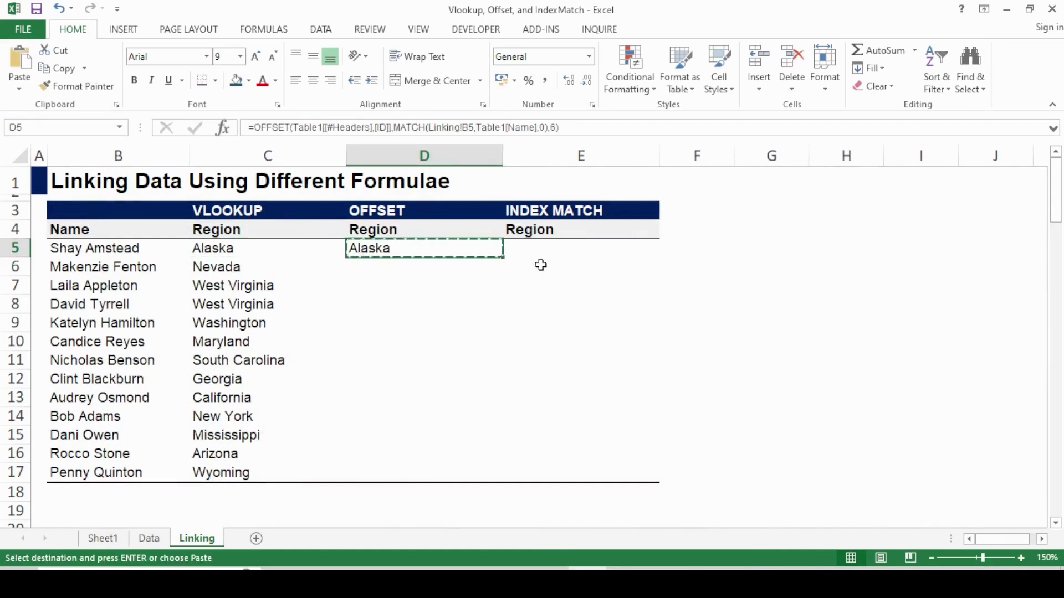
{"action": "key", "text": "Down"}
{"action": "key", "text": "shift+Down"}
{"action": "key", "text": "shift+Down"}
{"action": "key", "text": "shift+Down"}
{"action": "key", "text": "shift+Down"}
{"action": "key", "text": "shift+Down"}
{"action": "key", "text": "shift+Down"}
{"action": "key", "text": "shift+Down"}
{"action": "key", "text": "shift+Down"}
{"action": "key", "text": "shift+Down"}
{"action": "key", "text": "shift+Down"}
{"action": "key", "text": "shift+Down"}
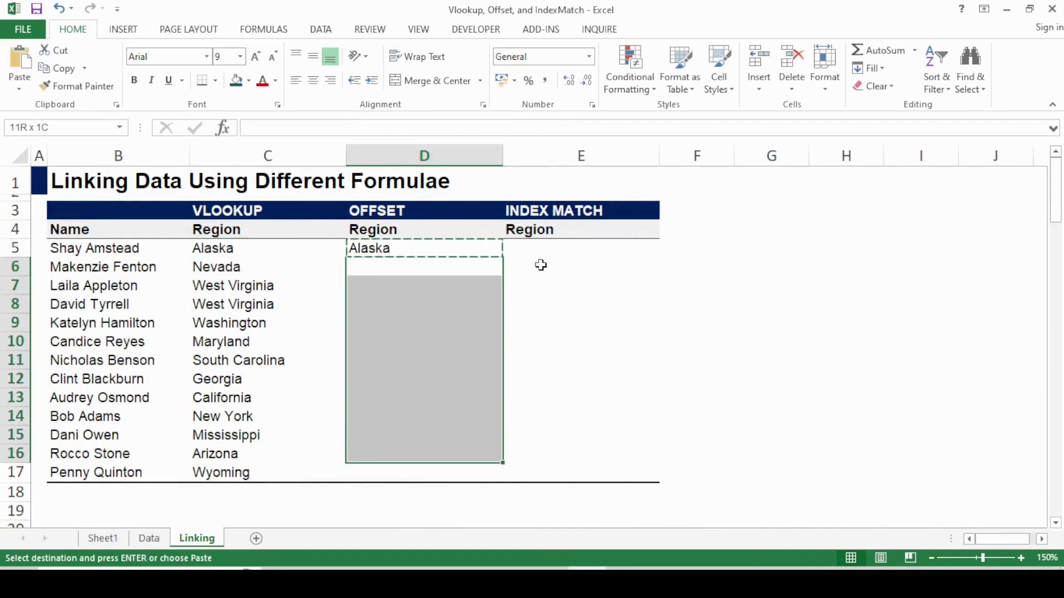
{"action": "key", "text": "ctrl+alt+v"}
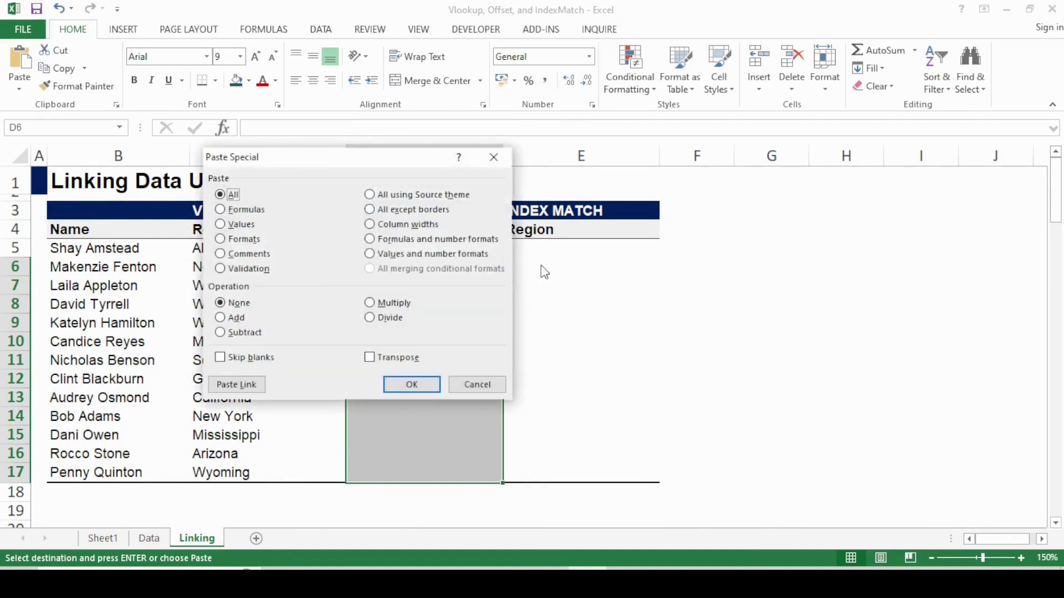
{"action": "key", "text": "f"}
{"action": "key", "text": "Return"}
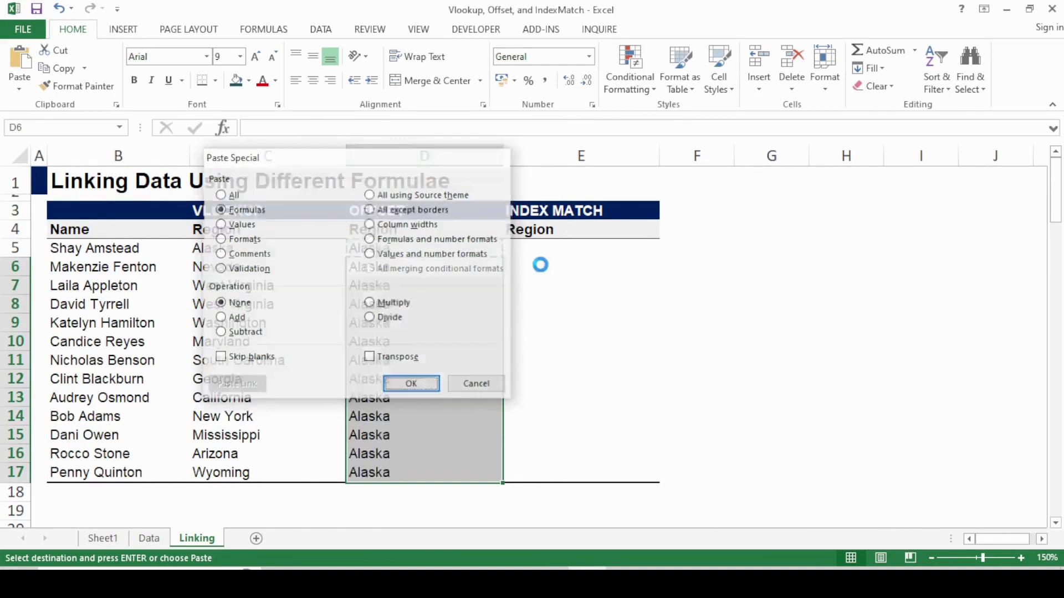
{"action": "key", "text": "Escape"}
Review the copied OFFSET formulas and their regions cell by cell down column D.
{"action": "key", "text": "Down"}
{"action": "key", "text": "Down"}
{"action": "key", "text": "Down"}
{"action": "key", "text": "Down"}
{"action": "key", "text": "Down"}
{"action": "key", "text": "Down"}
{"action": "key", "text": "Down"}
{"action": "key", "text": "Down"}
{"action": "key", "text": "Down"}
{"action": "key", "text": "Down"}
{"action": "key", "text": "Down"}
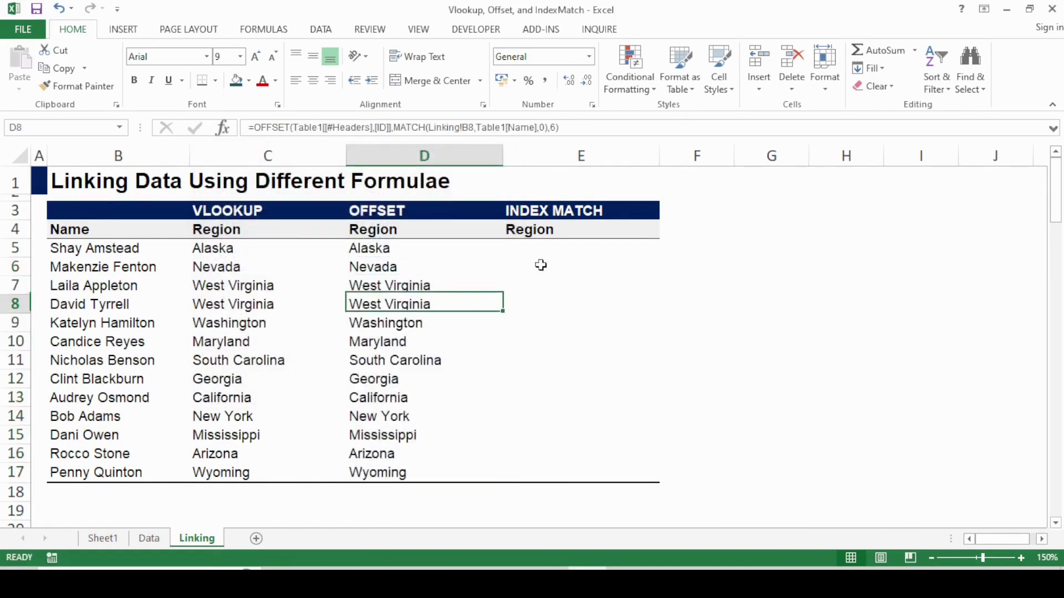
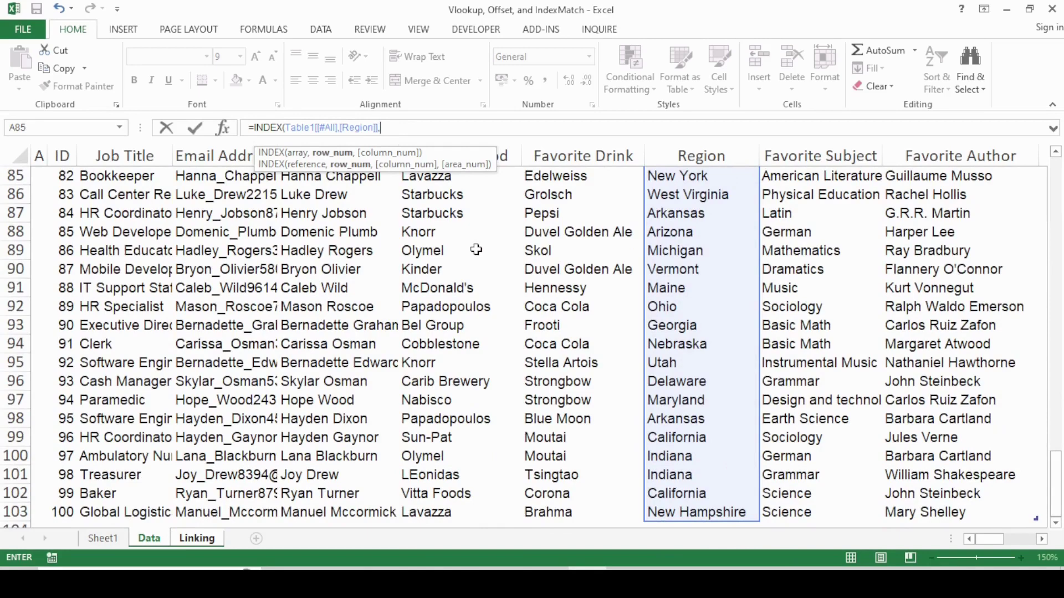
Nest a MATCH function as the row number of the INDEX formula in E5, with B5 as its lookup value.
{"action": "key", "text": "ctrl+Page_Down"}
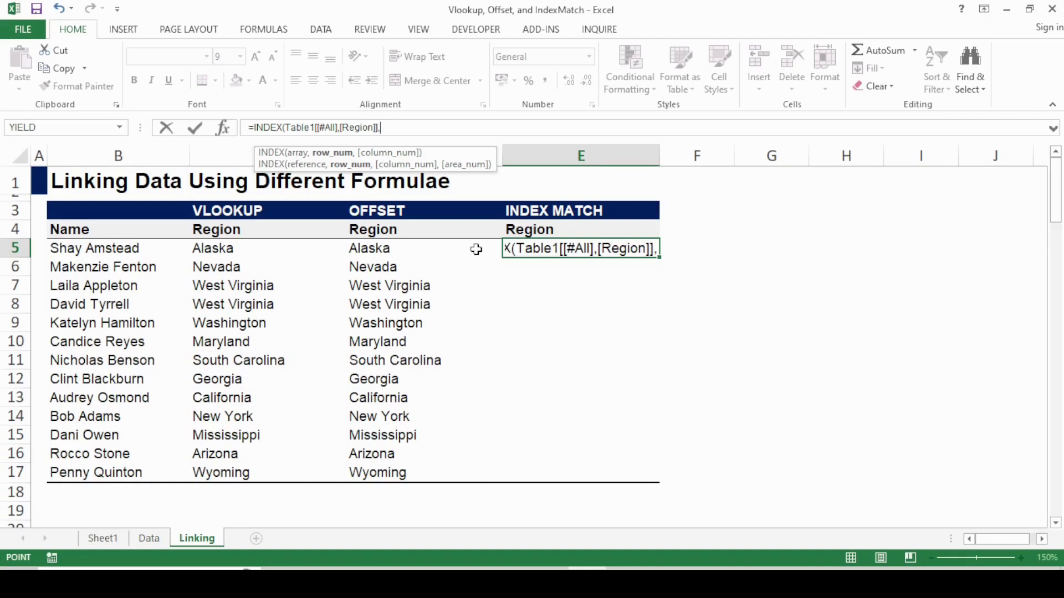
{"action": "type", "text": "matc"}
{"action": "key", "text": "Tab"}
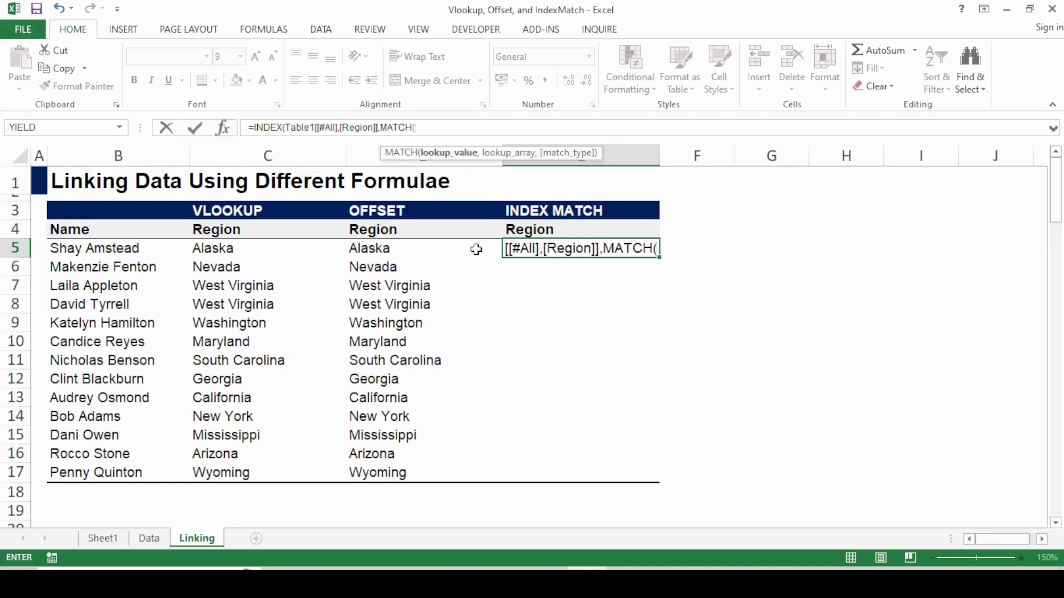
{"action": "key", "text": "Left"}
{"action": "key", "text": "Left"}
{"action": "key", "text": "Left"}
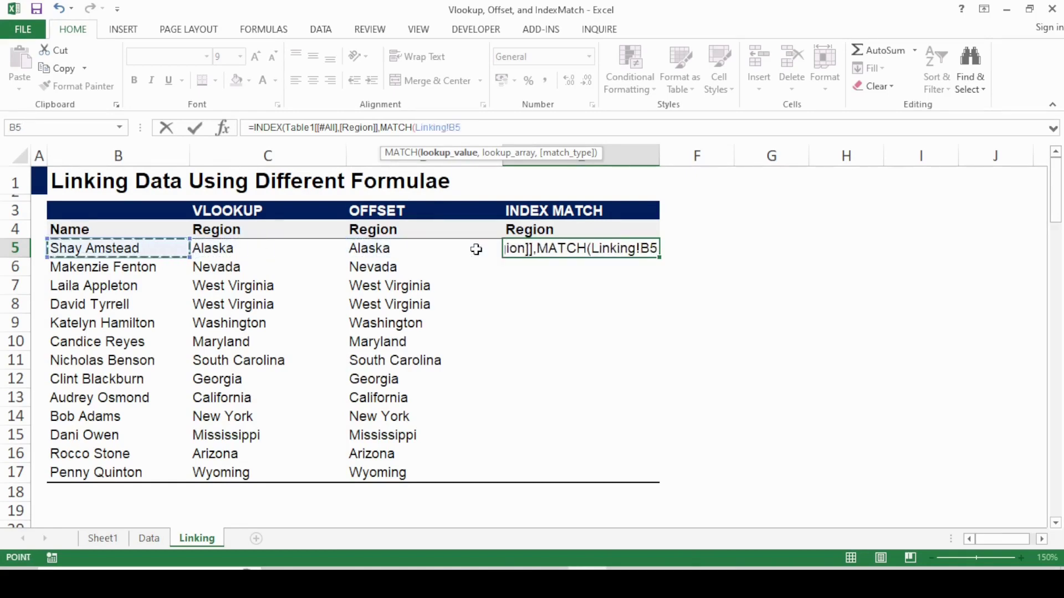
{"action": "type", "text": ","}
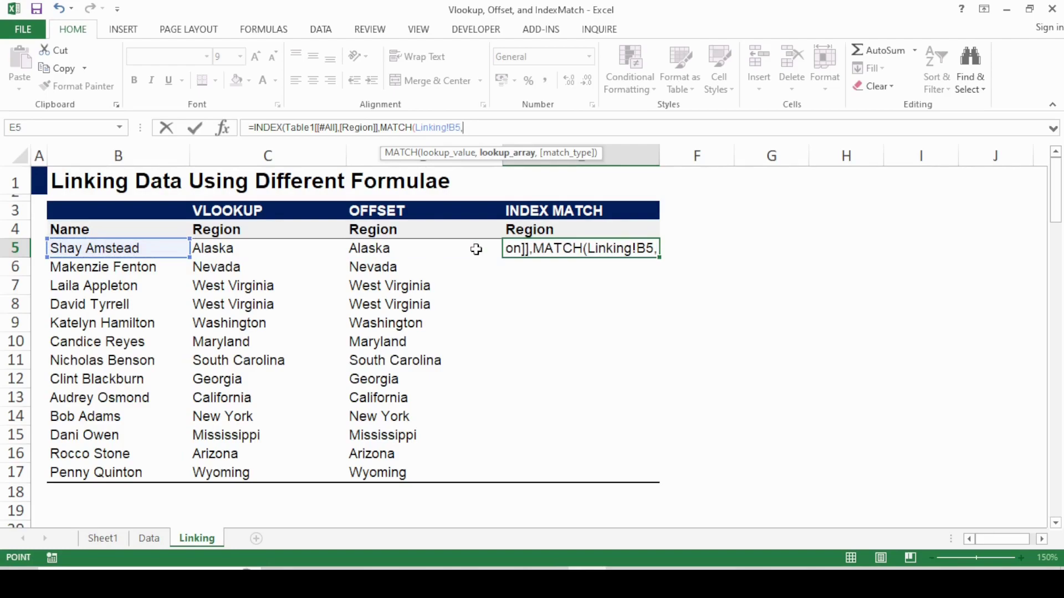
Set the MATCH lookup array to the entire Name column of the Data sheet's table, including its header.
{"action": "key", "text": "ctrl+Page_Up"}
{"action": "left_click", "coordinate": [576, 250]}
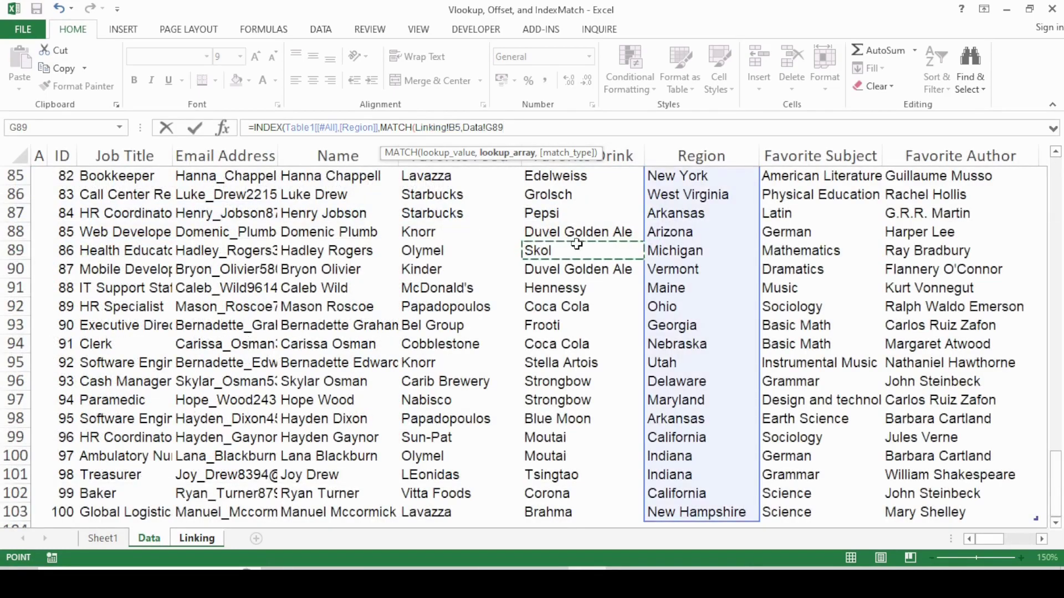
{"action": "key", "text": "ctrl+Up"}
{"action": "key", "text": "ctrl+Up"}
{"action": "key", "text": "Left"}
{"action": "key", "text": "Left"}
{"action": "key", "text": "Left"}
{"action": "key", "text": "Right"}
{"action": "key", "text": "Down"}
{"action": "key", "text": "Down"}
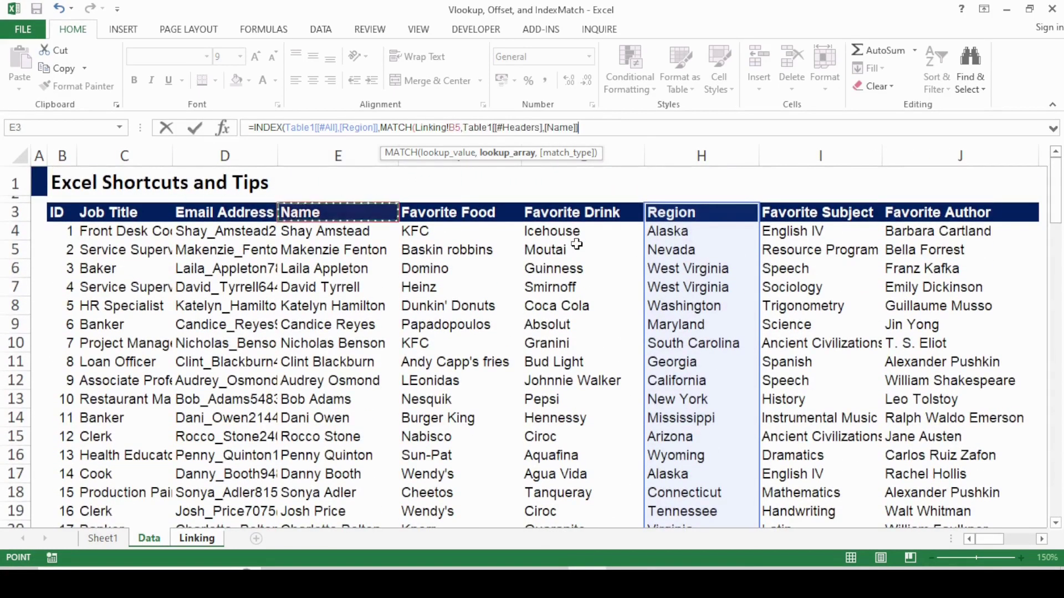
{"action": "key", "text": "ctrl+shift+Down"}
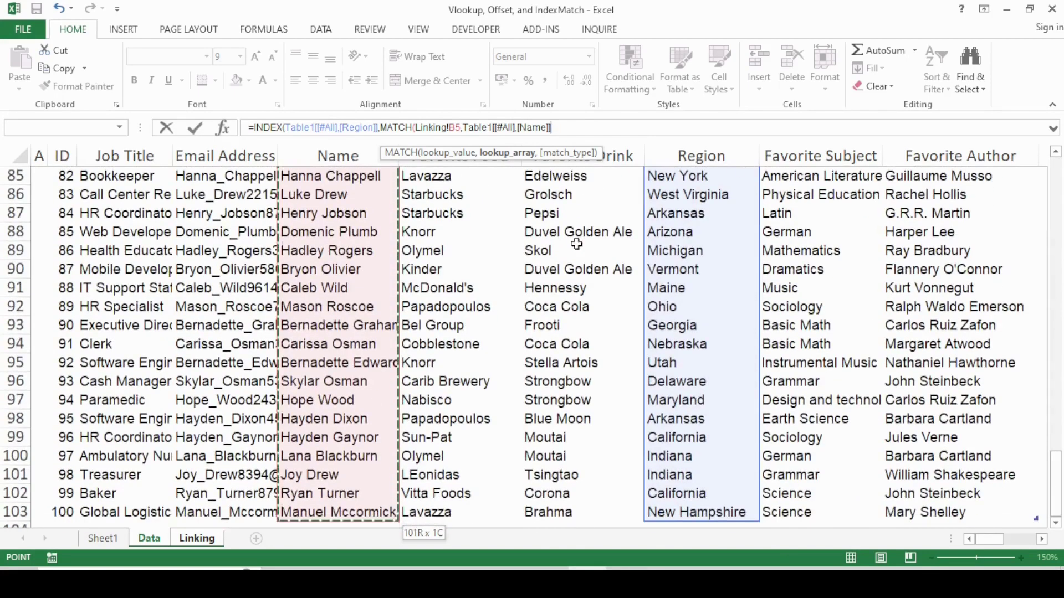
Set the MATCH type to 0 for an exact match, close both functions and enter the formula in E5.
{"action": "type", "text": ","}
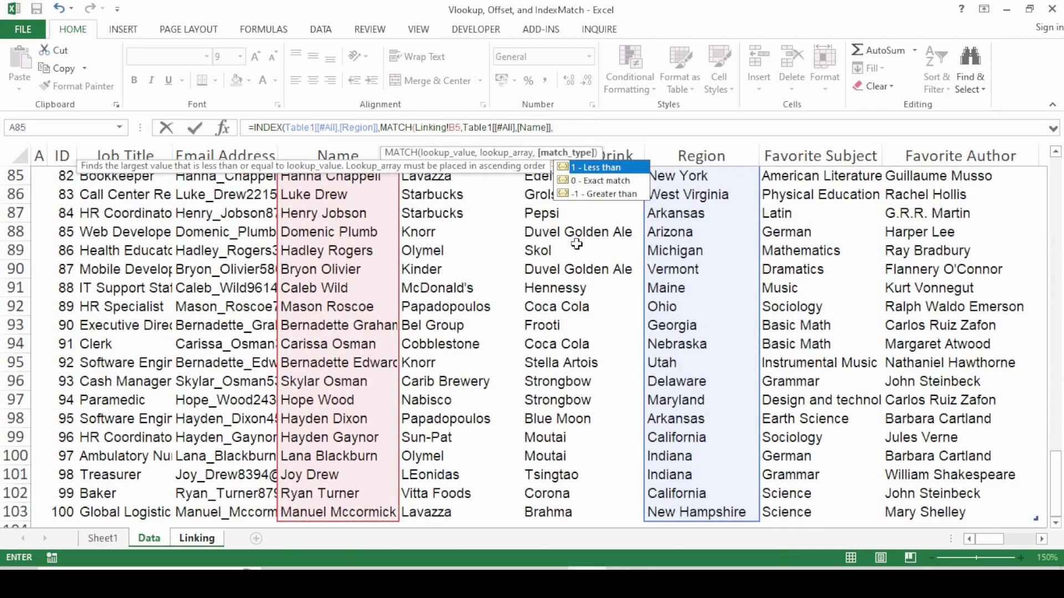
{"action": "key", "text": "Down"}
{"action": "key", "text": "Tab"}
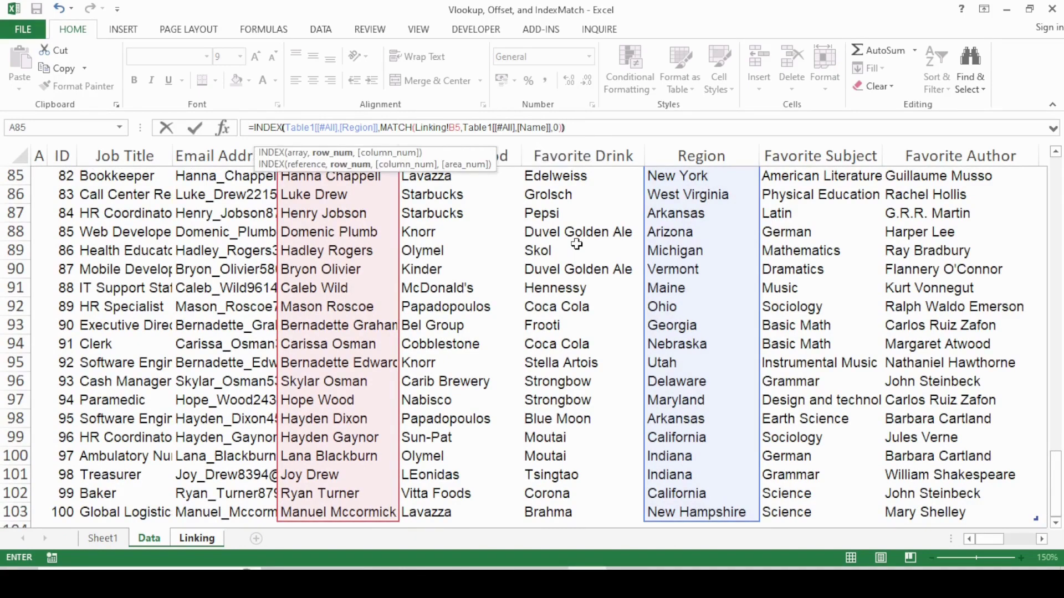
{"action": "key", "text": "Return"}
{"action": "left_click", "coordinate": [577, 245]}
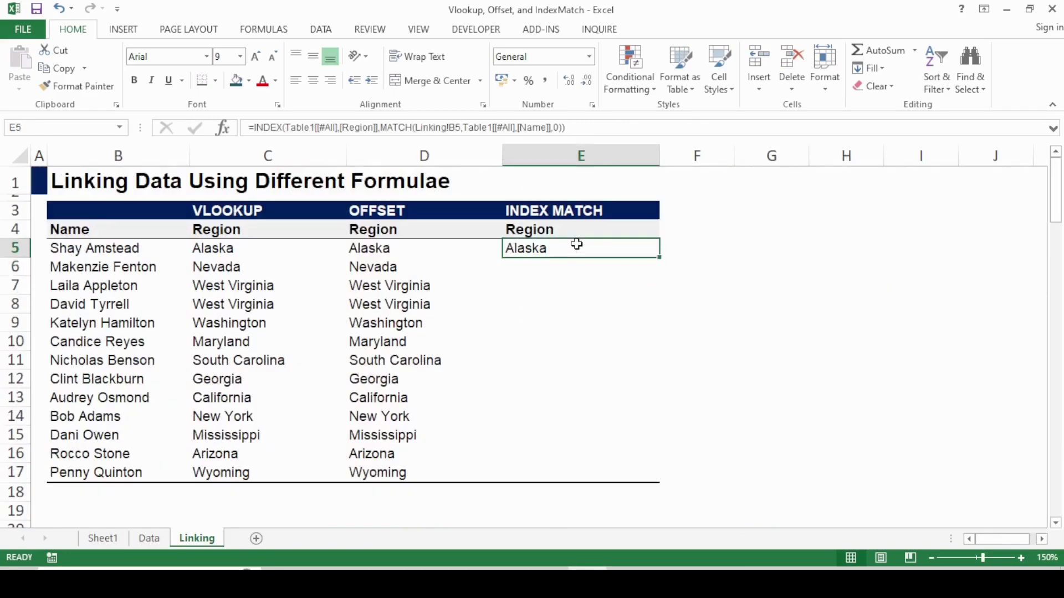
Copy the INDEX MATCH formula from E5 and paste only the formula into E6 through E17.
{"action": "key", "text": "Left"}
{"action": "key", "text": "Left"}
{"action": "key", "text": "Right"}
{"action": "key", "text": "Right"}
{"action": "key", "text": "ctrl+c"}
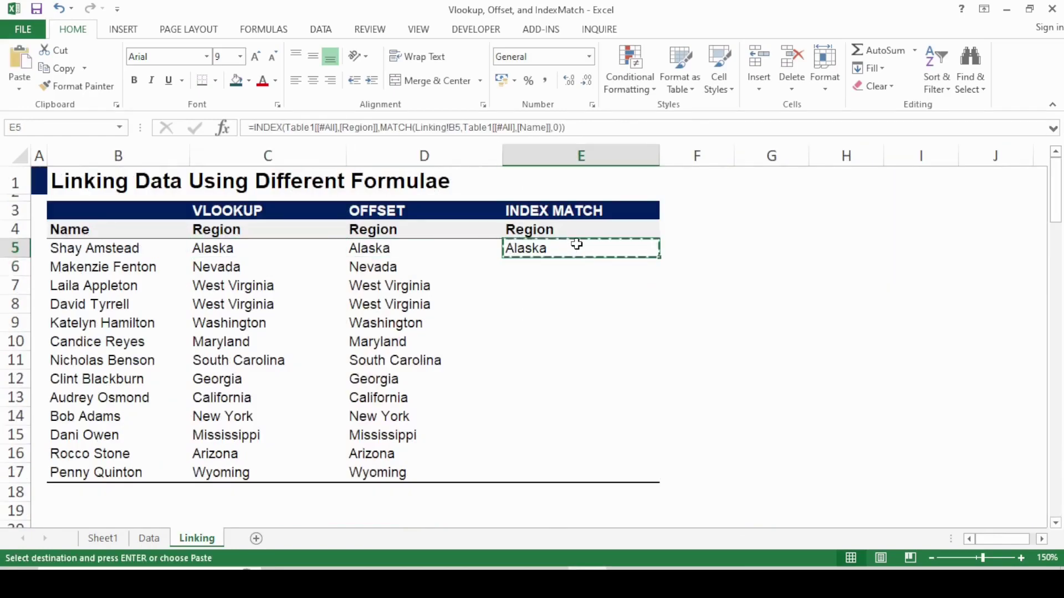
{"action": "key", "text": "Left"}
{"action": "key", "text": "Down"}
{"action": "key", "text": "Right"}
{"action": "key", "text": "shift+Down"}
{"action": "key", "text": "shift+Down"}
{"action": "key", "text": "shift+Down"}
{"action": "key", "text": "shift+Down"}
{"action": "key", "text": "shift+Down"}
{"action": "key", "text": "shift+Down"}
{"action": "key", "text": "shift+Down"}
{"action": "key", "text": "shift+Down"}
{"action": "key", "text": "shift+Down"}
{"action": "key", "text": "shift+Down"}
{"action": "key", "text": "shift+Down"}
{"action": "key", "text": "shift+Down"}
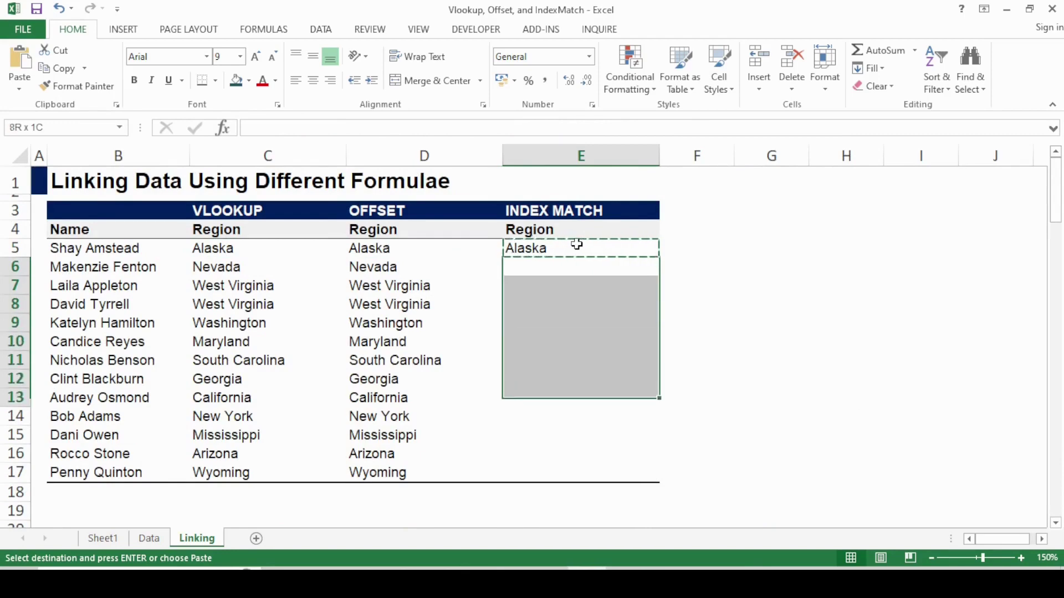
{"action": "key", "text": "shift+Up"}
{"action": "key", "text": "ctrl+alt+v"}
{"action": "key", "text": "f"}
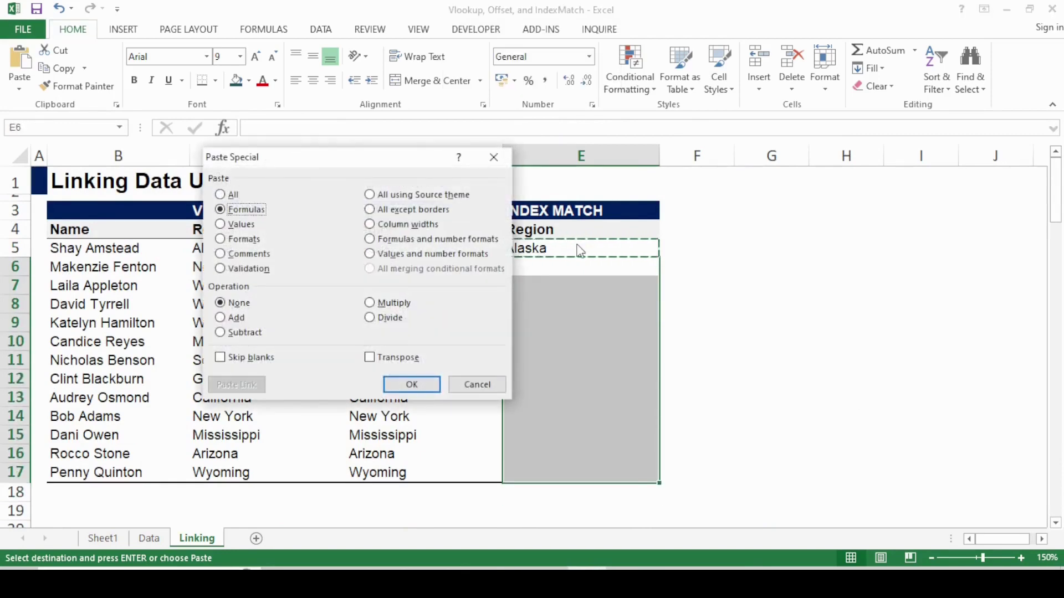
{"action": "key", "text": "Return"}
{"action": "key", "text": "Escape"}
Review the copied INDEX MATCH formulas and their regions cell by cell down column E.
{"action": "key", "text": "Down"}
{"action": "key", "text": "Down"}
{"action": "key", "text": "Down"}
{"action": "key", "text": "Down"}
{"action": "key", "text": "Down"}
{"action": "key", "text": "Down"}
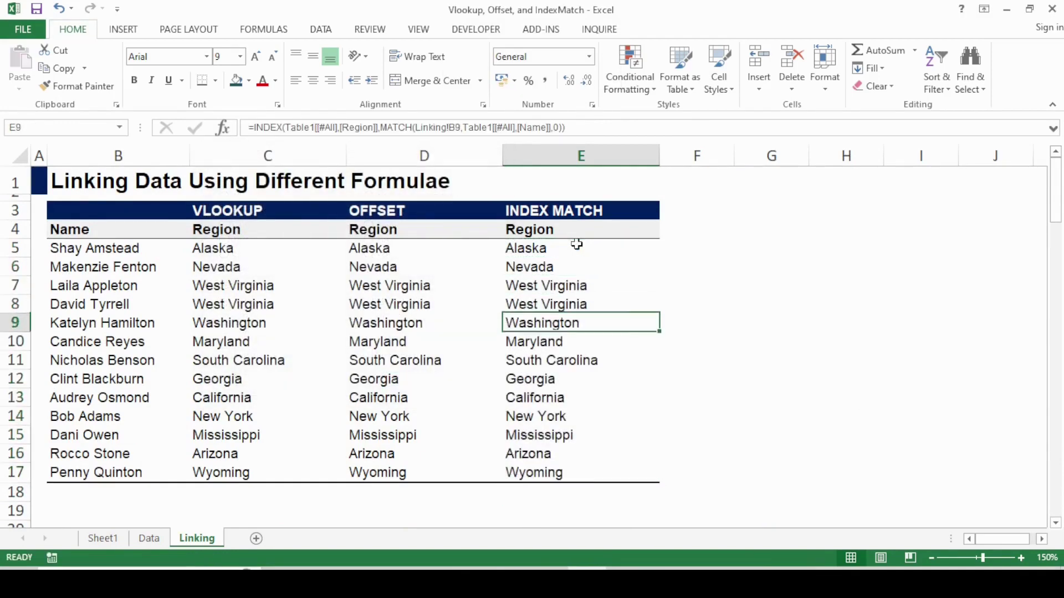
{"action": "key", "text": "Down"}
{"action": "key", "text": "Down"}
{"action": "key", "text": "Down"}
Review the VLOOKUP formulas cell by cell up column C to C5.
{"action": "key", "text": "Left"}
{"action": "key", "text": "Left"}
{"action": "key", "text": "Up"}
{"action": "key", "text": "Up"}
{"action": "key", "text": "Up"}
{"action": "key", "text": "Up"}
{"action": "key", "text": "Up"}
{"action": "key", "text": "Up"}
{"action": "key", "text": "Up"}
{"action": "key", "text": "Up"}
{"action": "key", "text": "Up"}
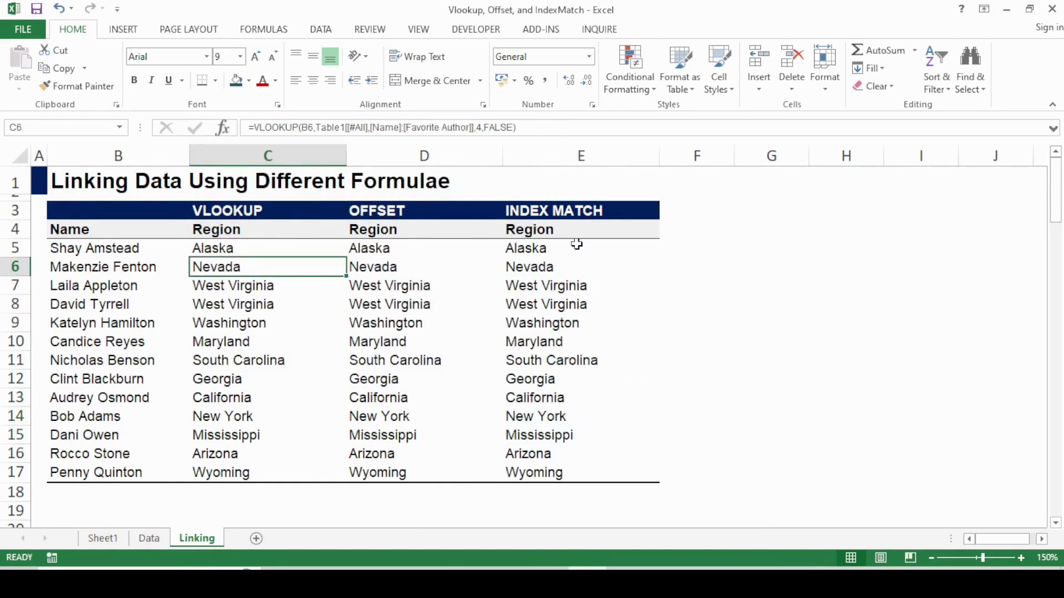
{"action": "key", "text": "Up"}
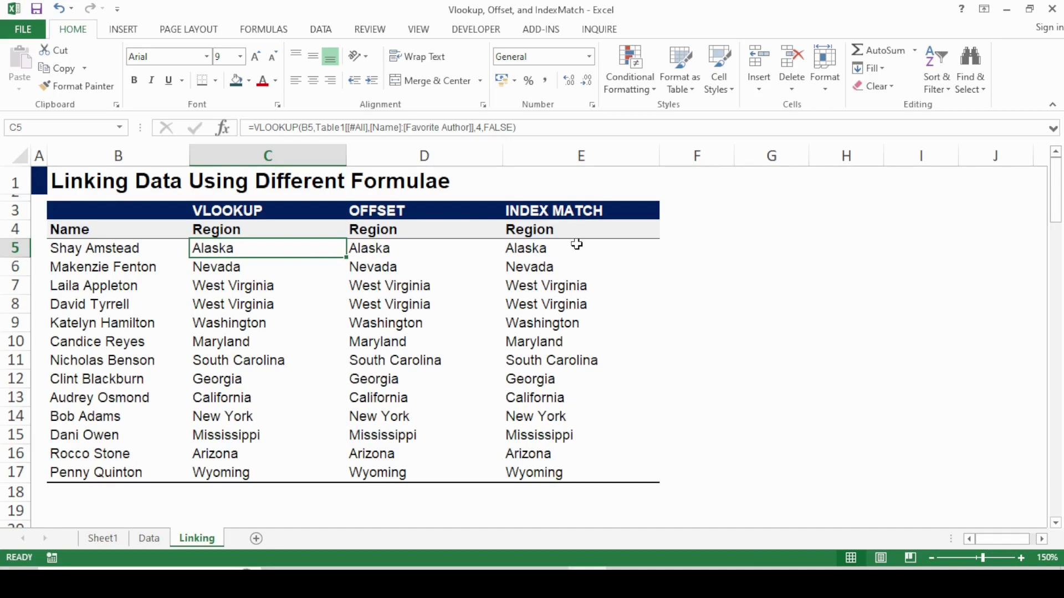
Go down the VLOOKUP column to C12 and examine the column index argument in its formula.
{"action": "key", "text": "Down"}
{"action": "key", "text": "Down"}
{"action": "key", "text": "Down"}
{"action": "key", "text": "Down"}
{"action": "key", "text": "Down"}
{"action": "key", "text": "Down"}
{"action": "key", "text": "Down"}
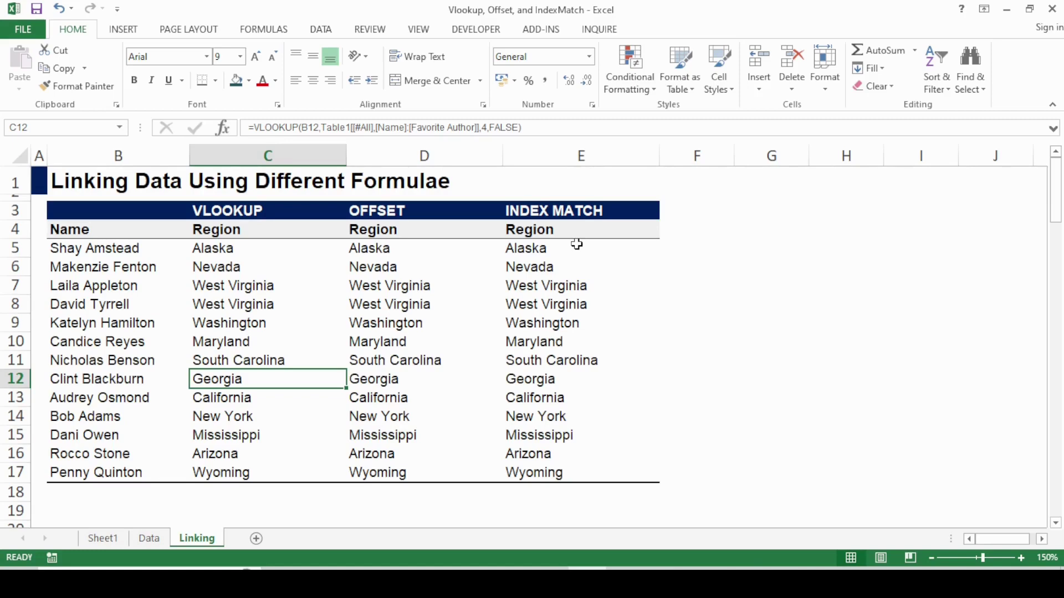
{"action": "key", "text": "F2"}
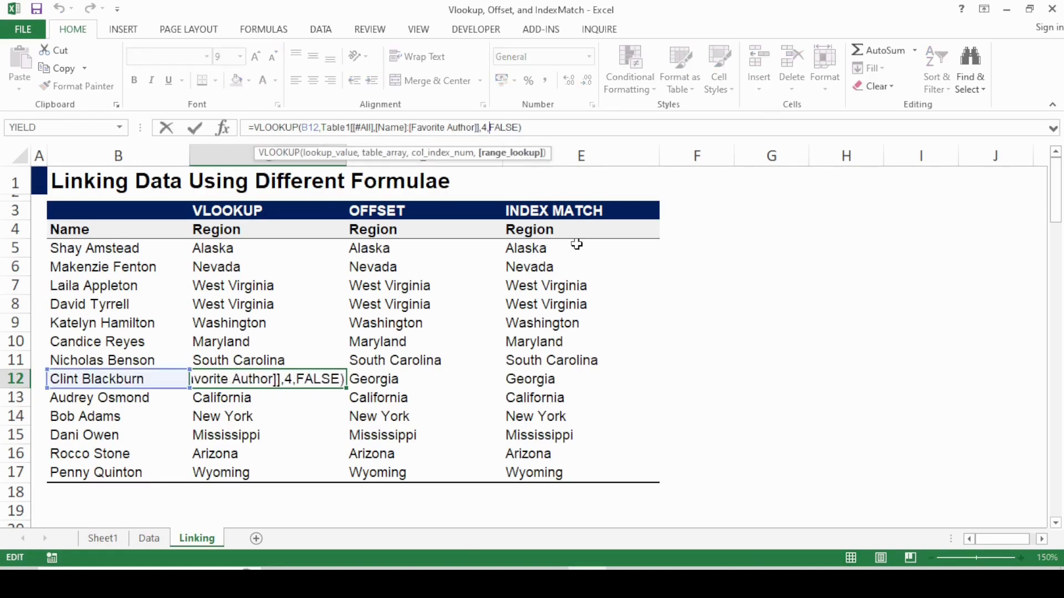
{"action": "key", "text": "Escape"}
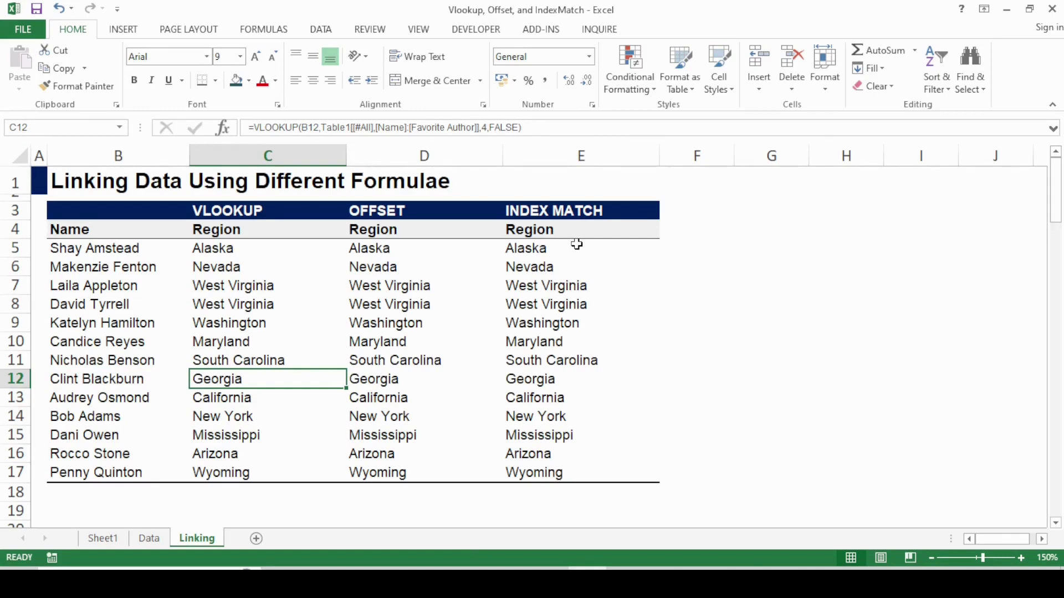
Examine the columns argument of the OFFSET formula in D12.
{"action": "key", "text": "Right"}
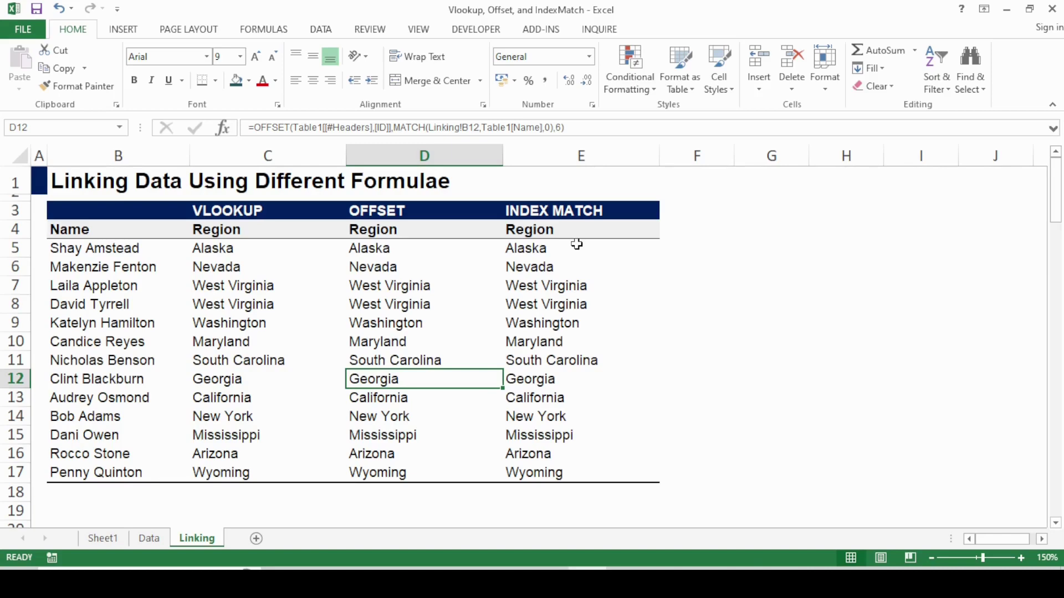
{"action": "key", "text": "F2"}
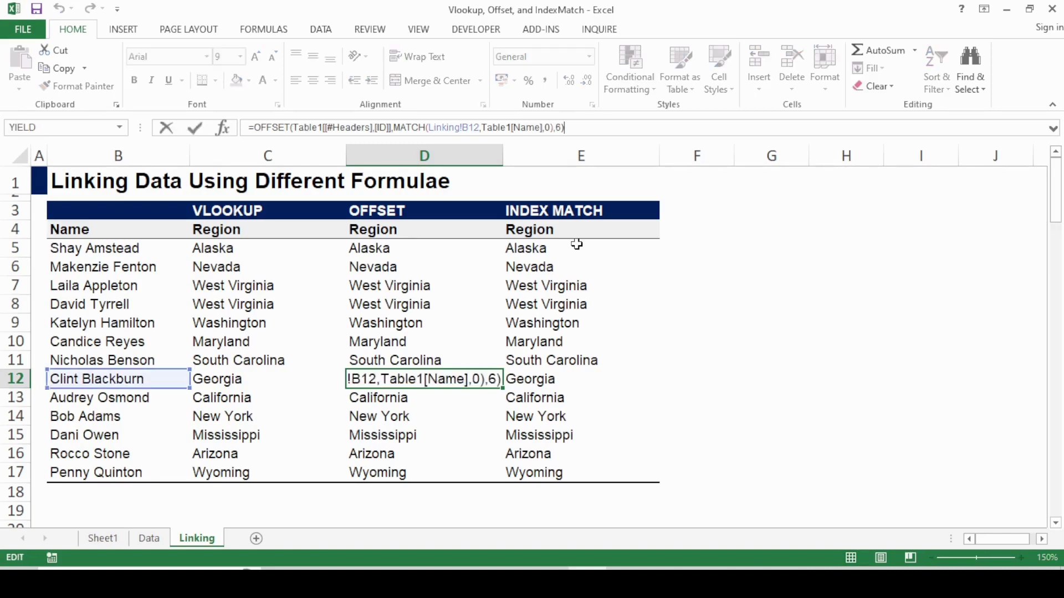
{"action": "key", "text": "Left"}
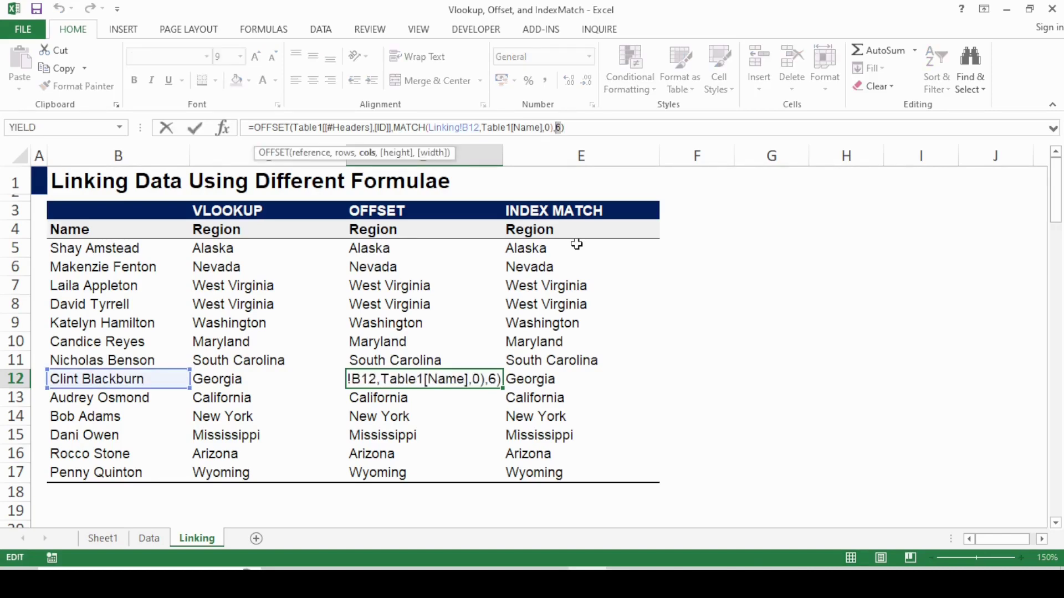
{"action": "key", "text": "Tab"}
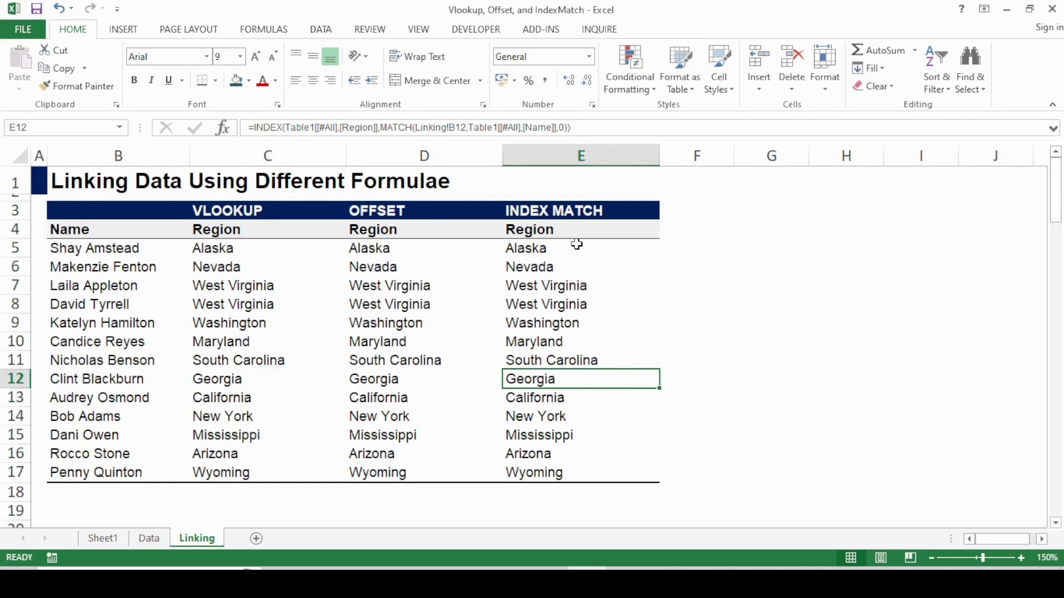
Examine the MATCH arguments inside the INDEX formula in E12, and leave the cell without changing it.
{"action": "key", "text": "F2"}
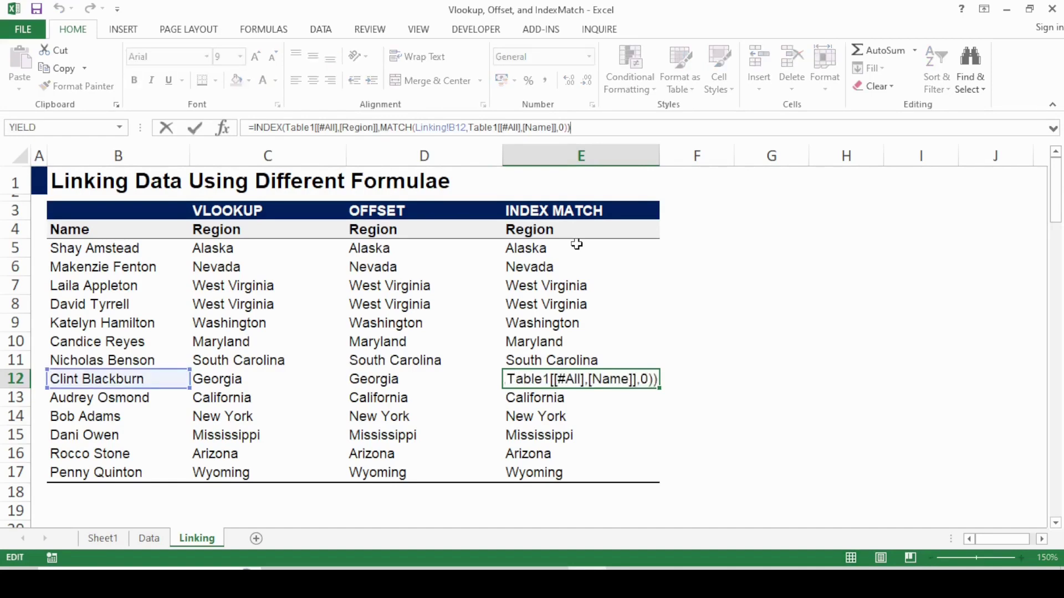
{"action": "key", "text": "Left"}
{"action": "key", "text": "Left"}
{"action": "key", "text": "Left"}
{"action": "key", "text": "Left"}
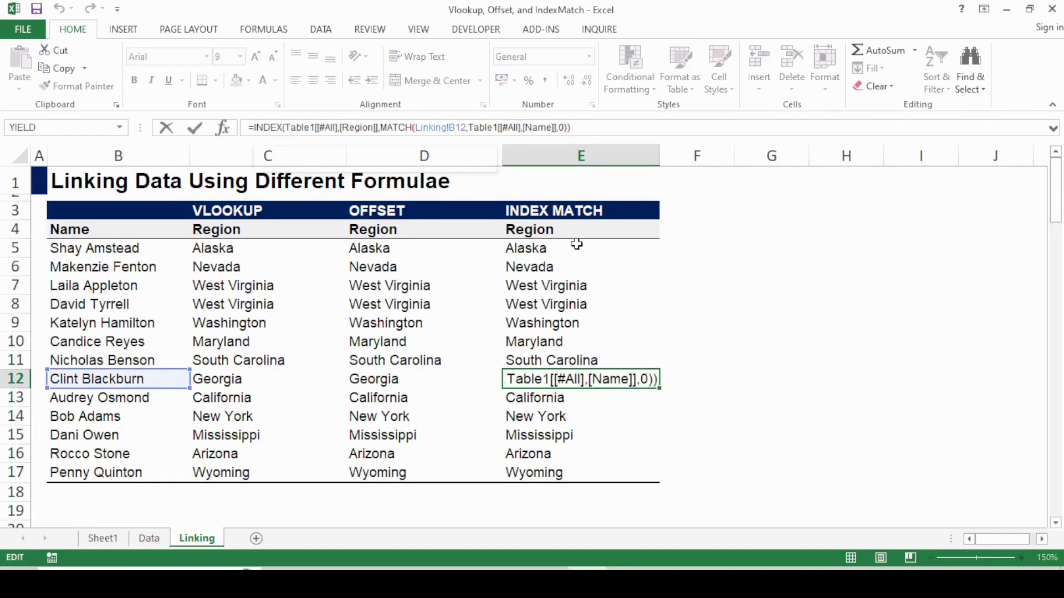
{"action": "key", "text": "Left"}
{"action": "key", "text": "Left"}
{"action": "key", "text": "Left"}
{"action": "key", "text": "Left"}
{"action": "key", "text": "Left"}
{"action": "key", "text": "Left"}
{"action": "key", "text": "Left"}
{"action": "key", "text": "Left"}
{"action": "key", "text": "Left"}
{"action": "key", "text": "Left"}
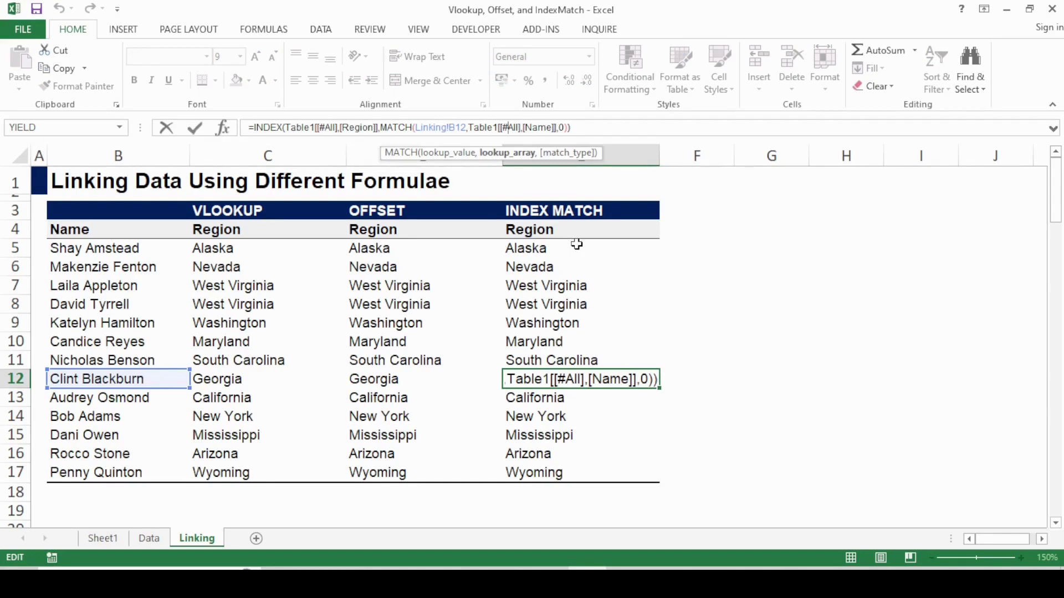
{"action": "left_click", "coordinate": [577, 245]}
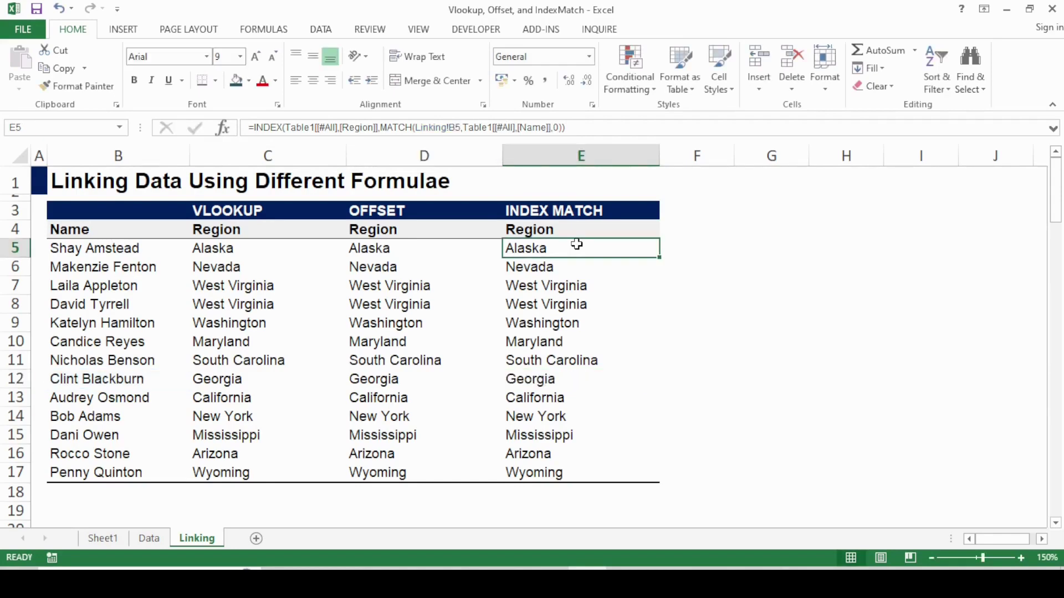